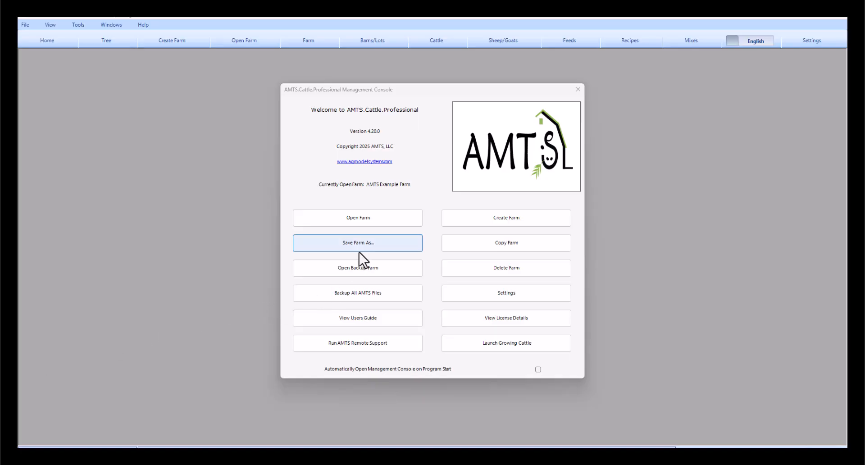
- Open the Common Feeds and Mixes farm file from the Management Console
{"action": "left_click", "coordinate": [376, 219]}
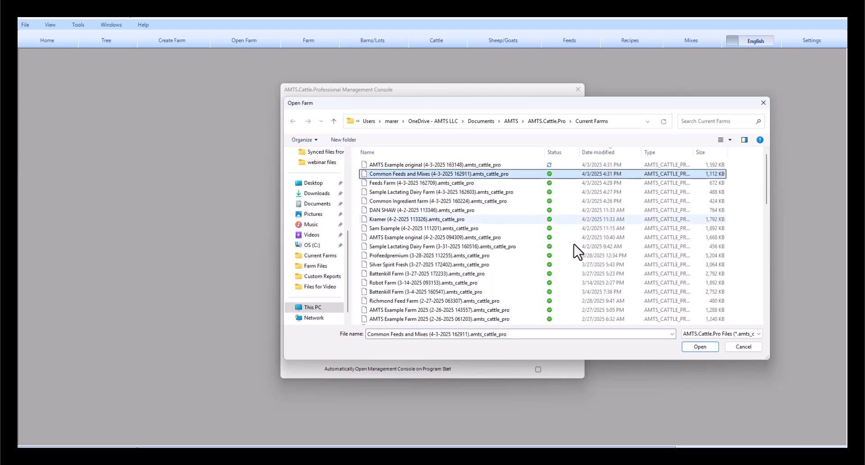
{"action": "left_click", "coordinate": [700, 347]}
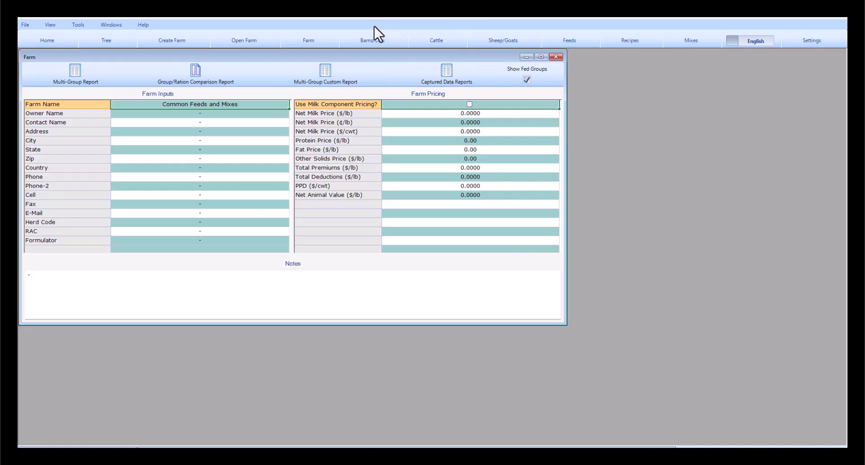
- Create the first barn, Barn 1, and the LDC cattle group with default settings
{"action": "left_click", "coordinate": [364, 41]}
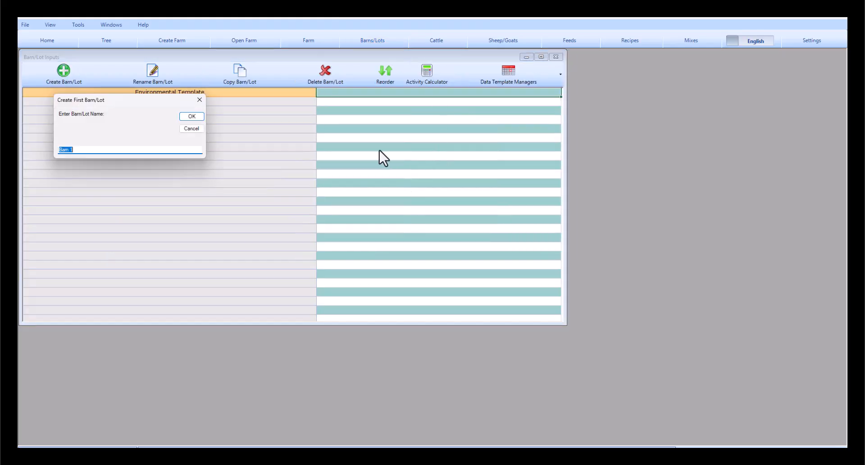
{"action": "left_click", "coordinate": [193, 116]}
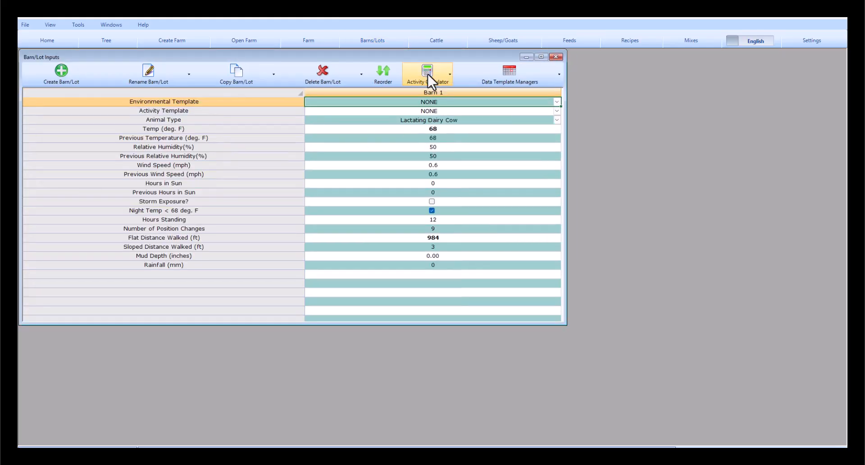
{"action": "left_click", "coordinate": [437, 40]}
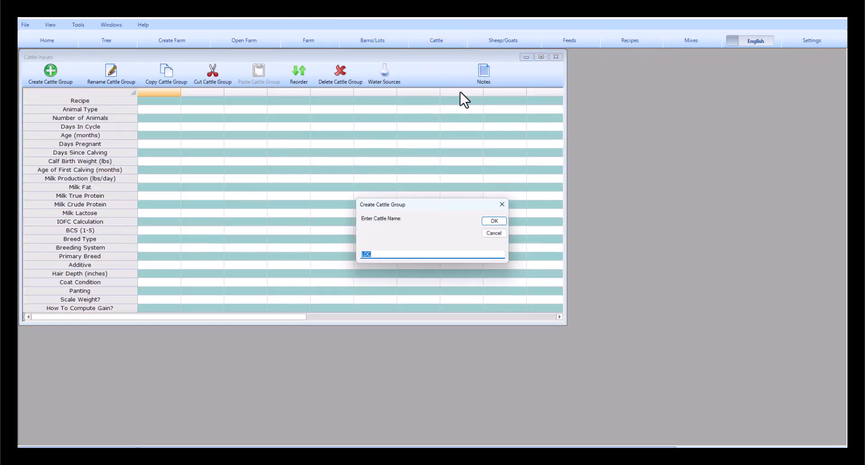
{"action": "left_click", "coordinate": [494, 222]}
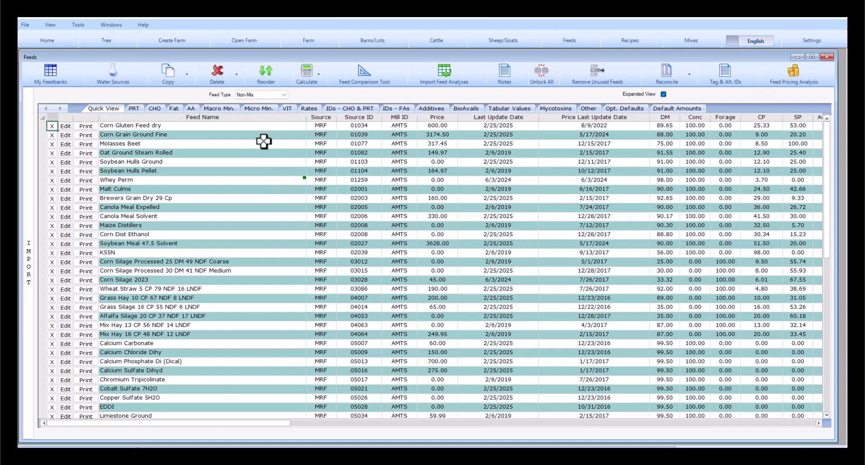
- Filter the feed list to the Mix feed type and bring up the farm's Recipes
{"action": "scroll", "coordinate": [229, 262], "scroll_direction": "down", "scroll_amount": 4}
{"action": "scroll", "coordinate": [230, 269], "scroll_direction": "up", "scroll_amount": 4}
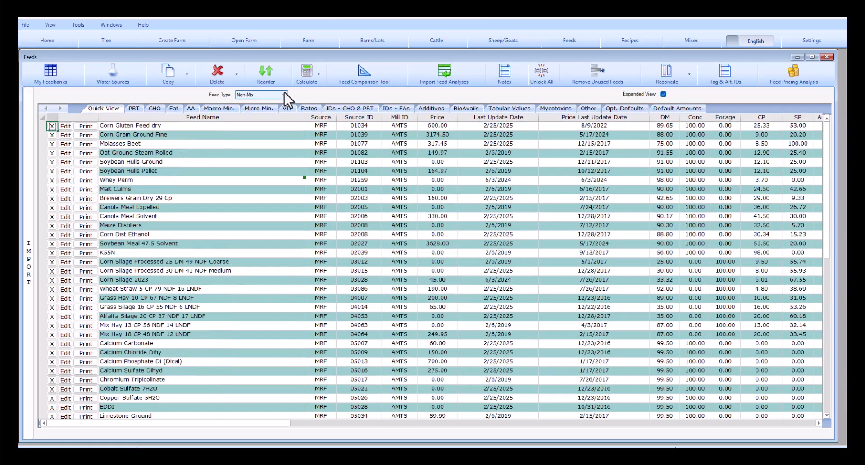
{"action": "left_click", "coordinate": [285, 93]}
{"action": "left_click", "coordinate": [281, 209]}
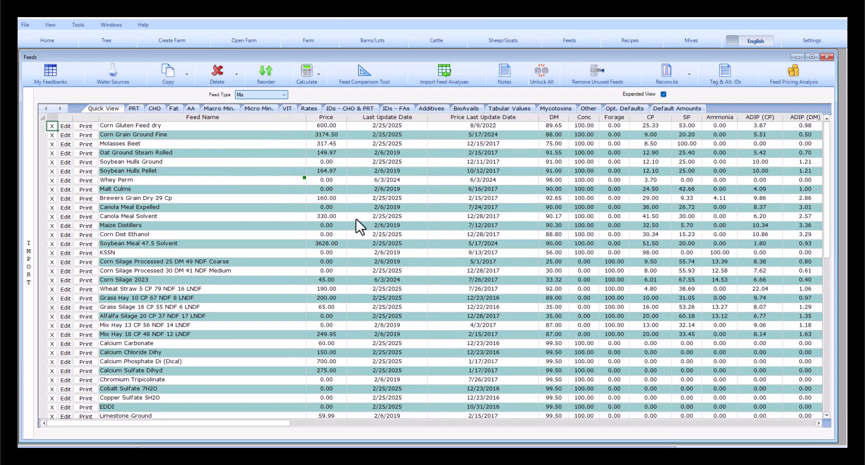
{"action": "left_click", "coordinate": [623, 43]}
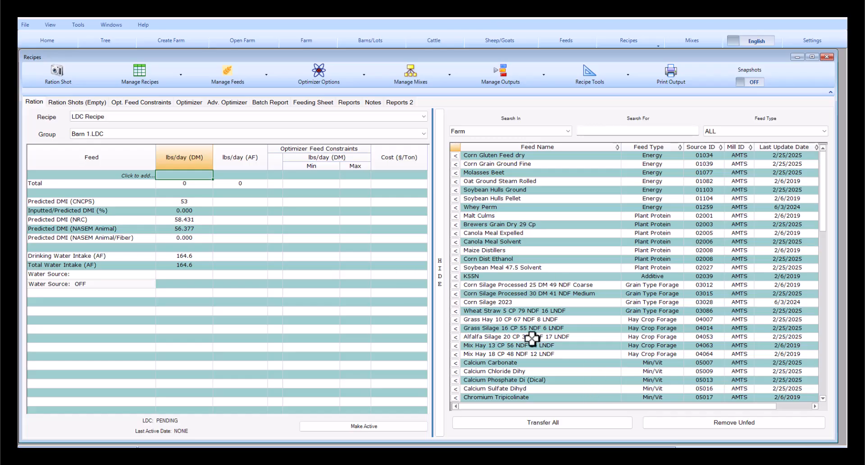
- Transfer all 85 farm feeds into the LDC Recipe ration and scroll through them
{"action": "left_click", "coordinate": [581, 428]}
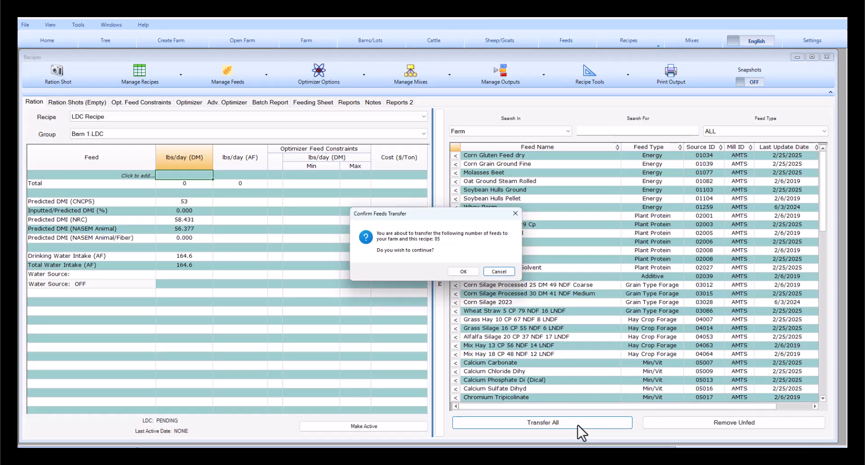
{"action": "left_click", "coordinate": [471, 274]}
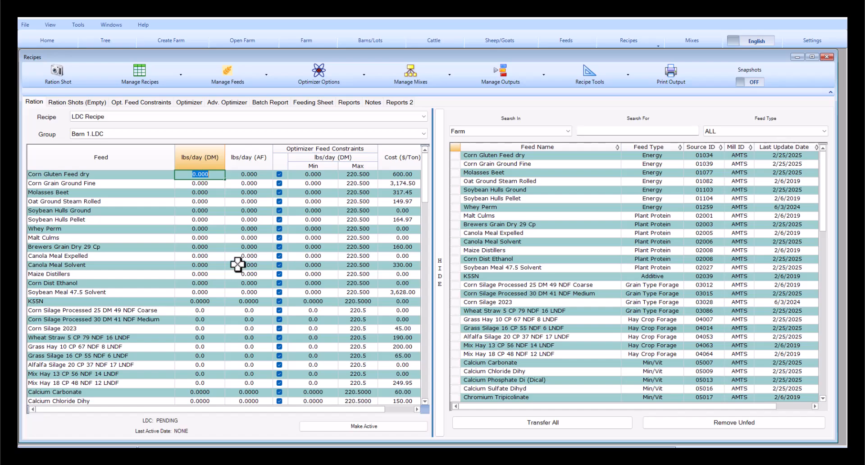
{"action": "scroll", "coordinate": [240, 270], "scroll_direction": "down", "scroll_amount": 6}
{"action": "scroll", "coordinate": [239, 270], "scroll_direction": "down", "scroll_amount": 12}
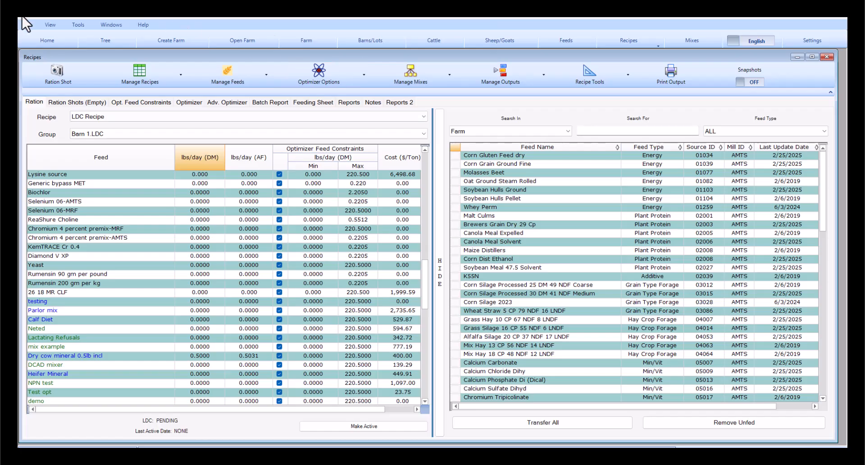
- Convert the farm to a new Nutrition-format farm including the Barn 1.LDC group
{"action": "left_click", "coordinate": [76, 26]}
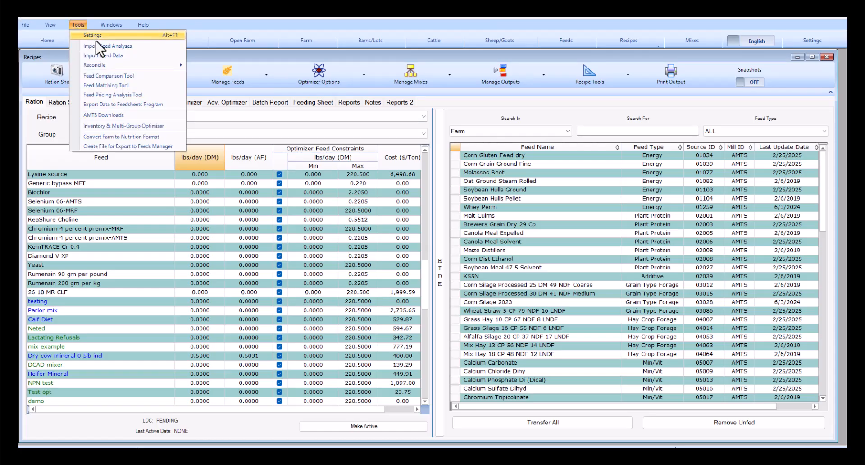
{"action": "left_click", "coordinate": [150, 139]}
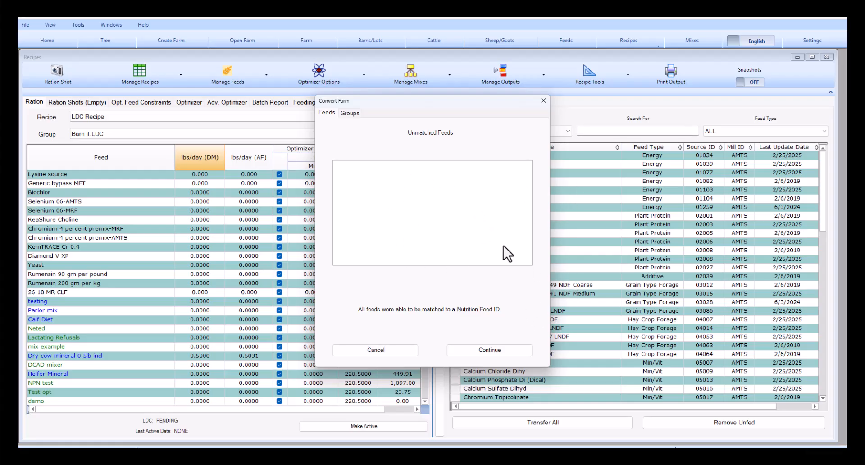
{"action": "left_click", "coordinate": [504, 352]}
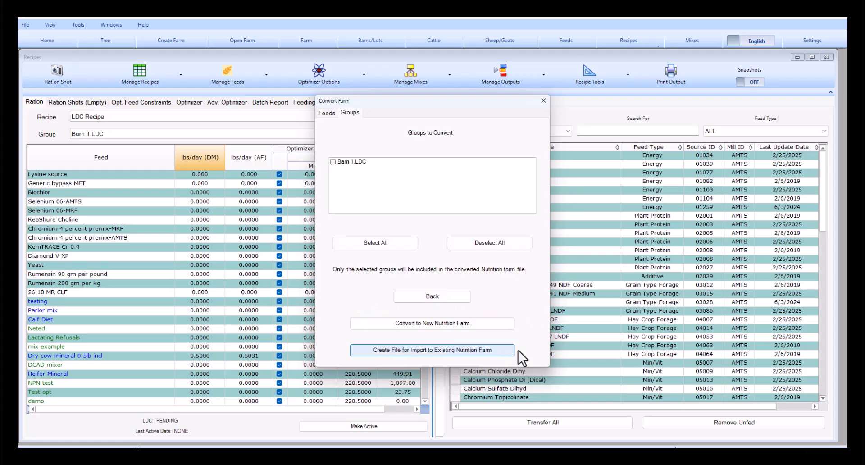
{"action": "left_click", "coordinate": [373, 244]}
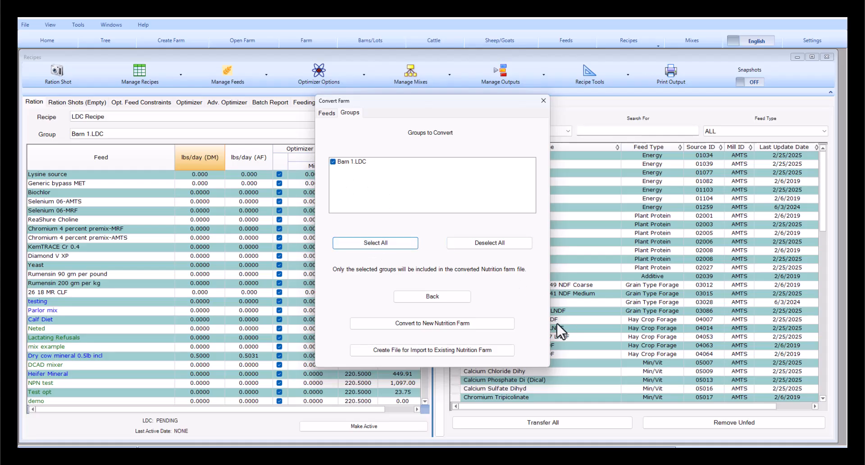
{"action": "left_click", "coordinate": [455, 327]}
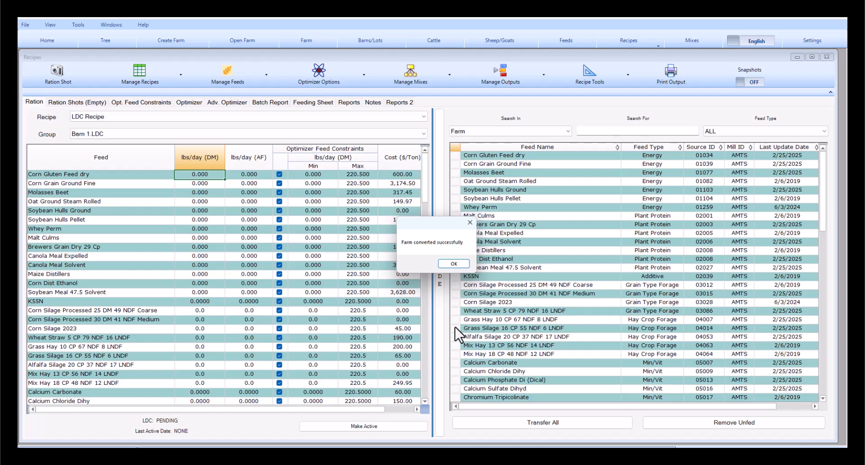
{"action": "left_click", "coordinate": [460, 266]}
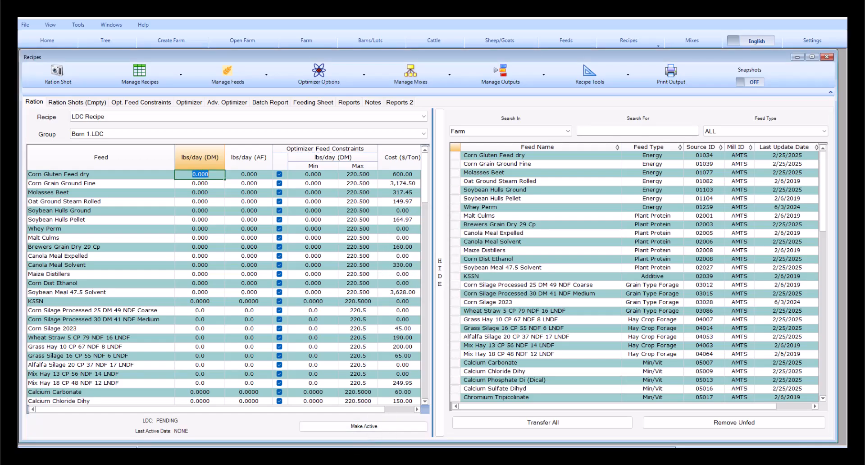
{"action": "mouse_move", "coordinate": [356, 447]}
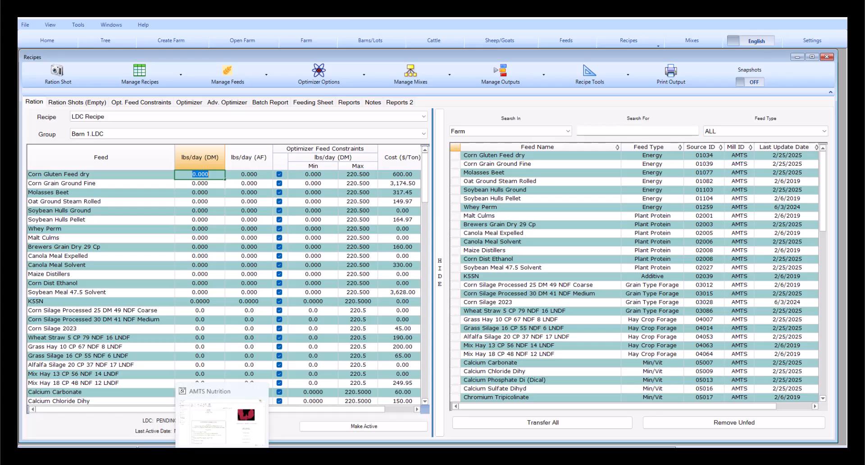
- Restart AMTS Nutrition and load Common Feeds and Mixes from Recent Farms
{"action": "left_click", "coordinate": [222, 457]}
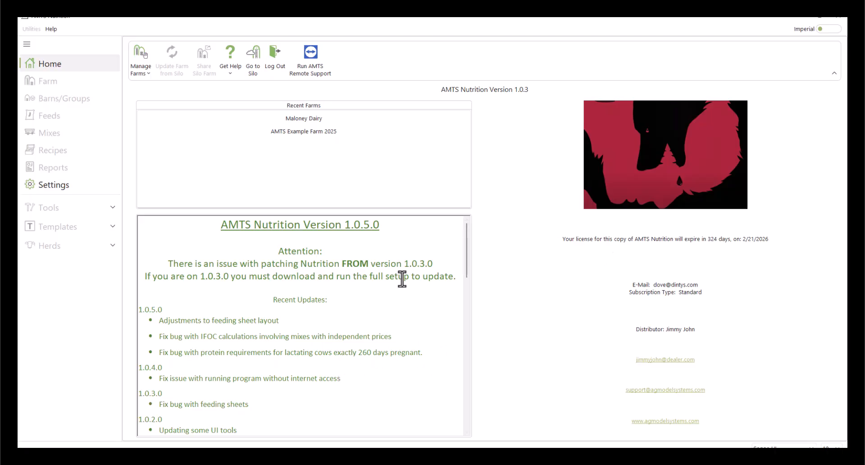
{"action": "left_click", "coordinate": [839, 22]}
{"action": "left_click", "coordinate": [443, 272]}
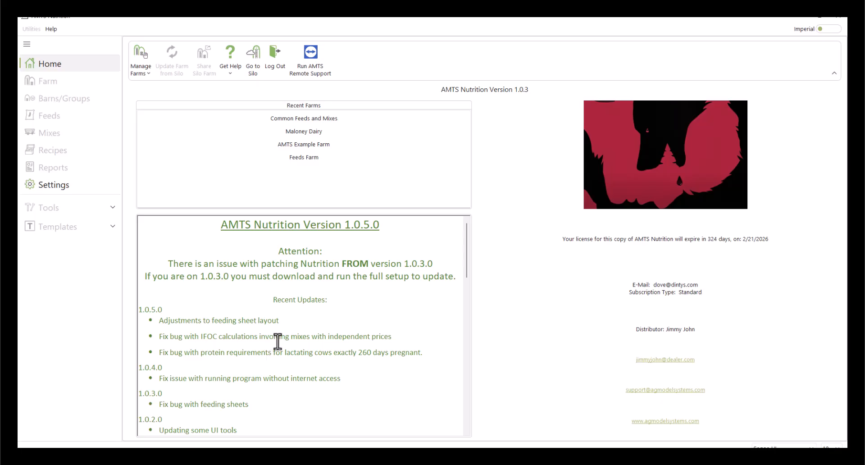
{"action": "left_click", "coordinate": [311, 119]}
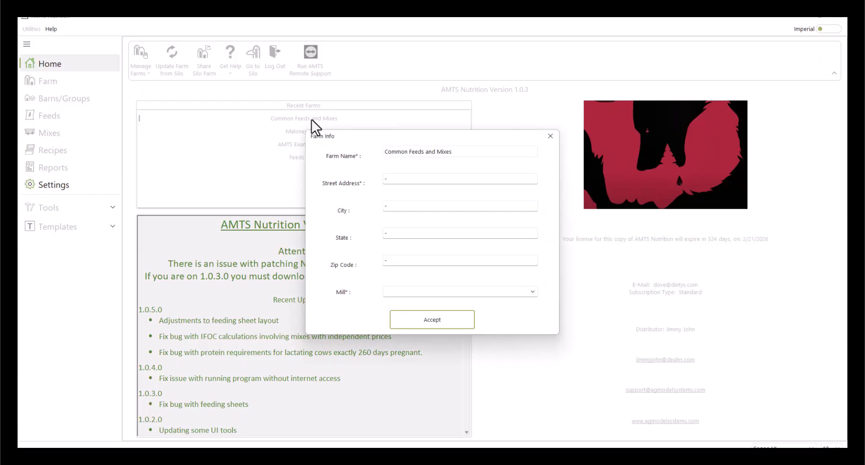
- Add 123 to the street address, assign Castlebar Mill, and accept the farm info
{"action": "left_click", "coordinate": [389, 178]}
{"action": "type", "text": "123"}
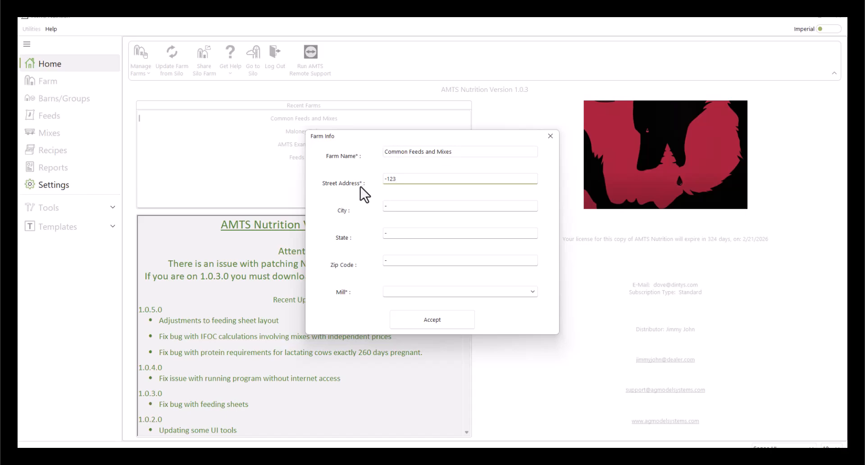
{"action": "left_click", "coordinate": [533, 293]}
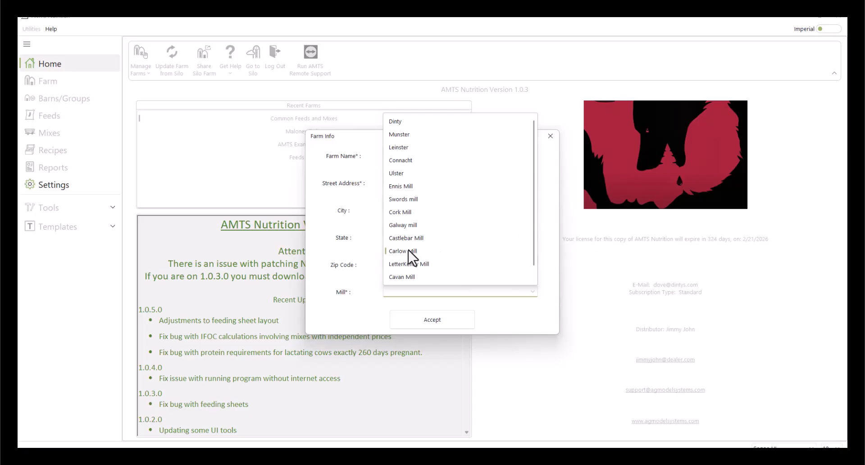
{"action": "scroll", "coordinate": [411, 245], "scroll_direction": "down", "scroll_amount": 1}
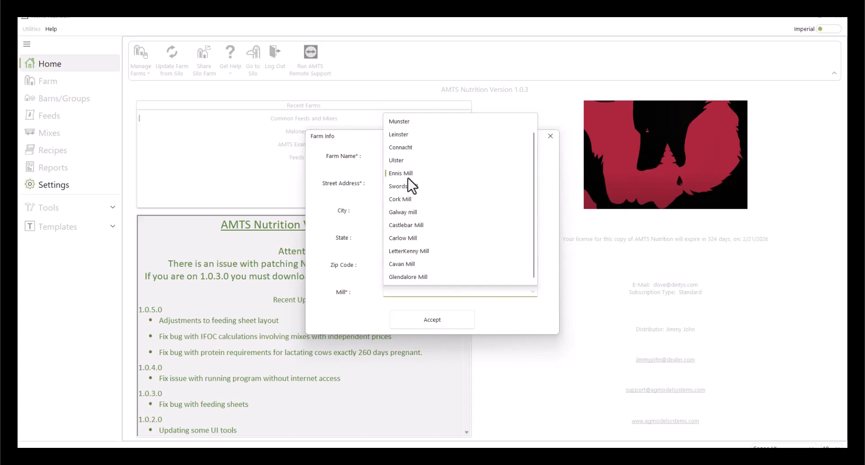
{"action": "left_click", "coordinate": [399, 226]}
{"action": "left_click", "coordinate": [426, 323]}
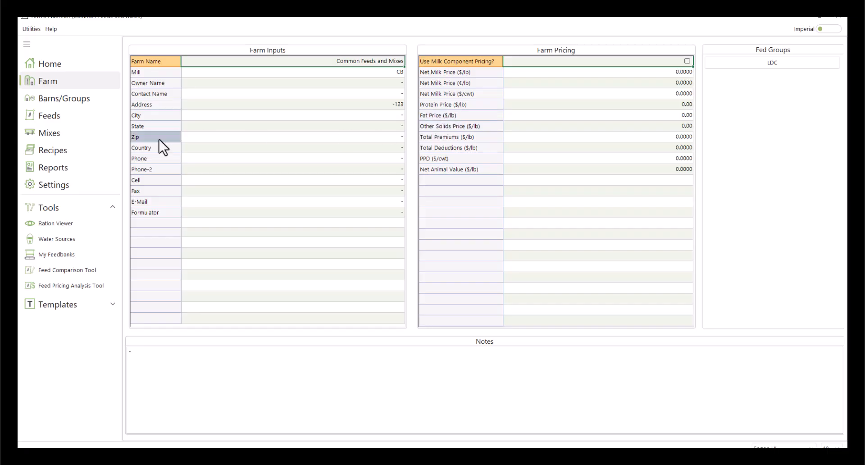
- Show the farm's Feeds page and scroll down to the mineral and amino acid feeds
{"action": "left_click", "coordinate": [66, 120]}
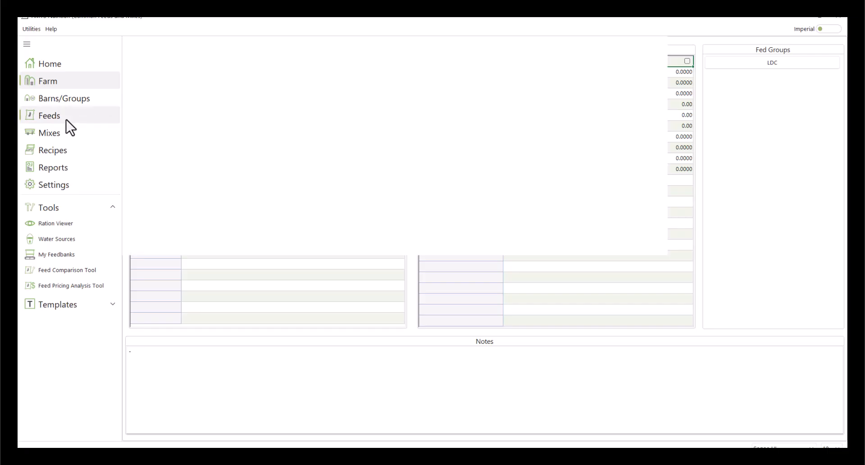
{"action": "scroll", "coordinate": [282, 226], "scroll_direction": "down", "scroll_amount": 10}
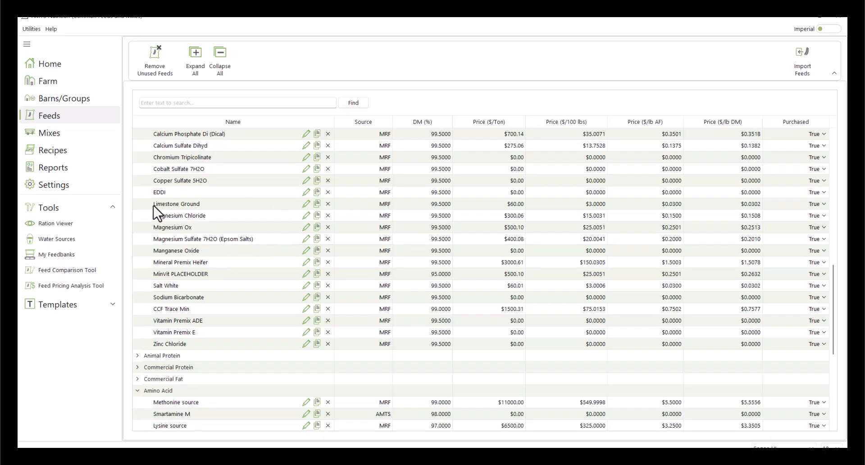
- Create a feedbank named 'Common feeds and Mixes' and transfer all 81 farm feeds into it
{"action": "left_click", "coordinate": [58, 256]}
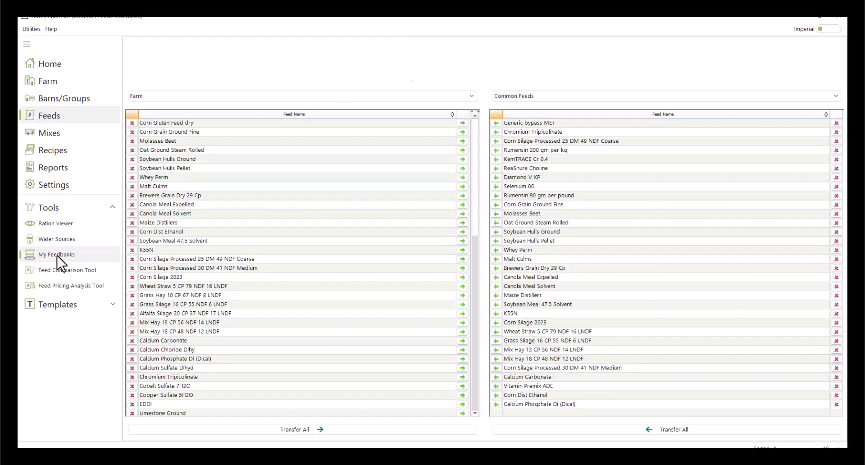
{"action": "left_click", "coordinate": [145, 72]}
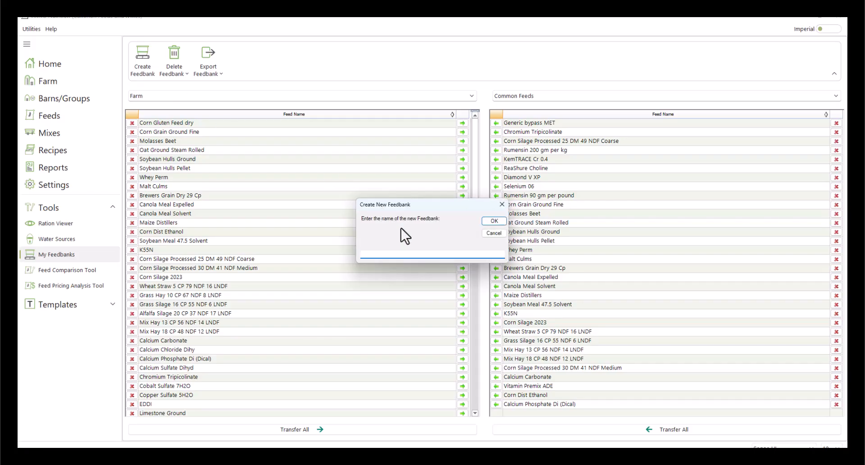
{"action": "type", "text": "Common feeds and Mixes"}
{"action": "left_click", "coordinate": [493, 221]}
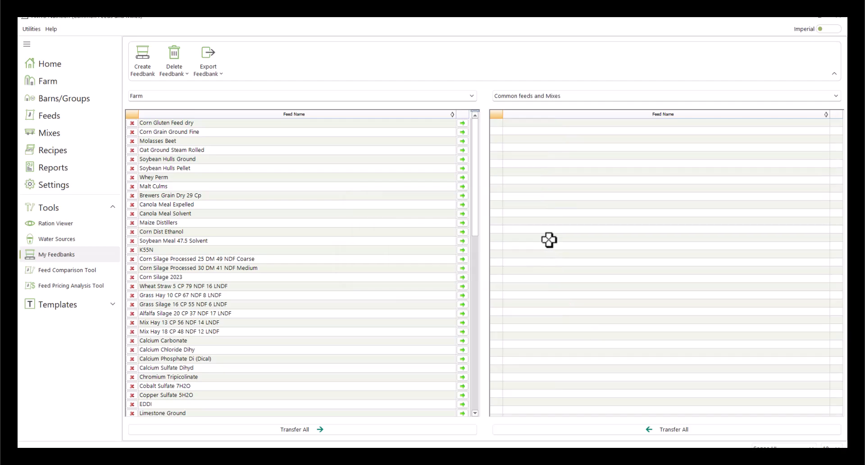
{"action": "left_click", "coordinate": [329, 432]}
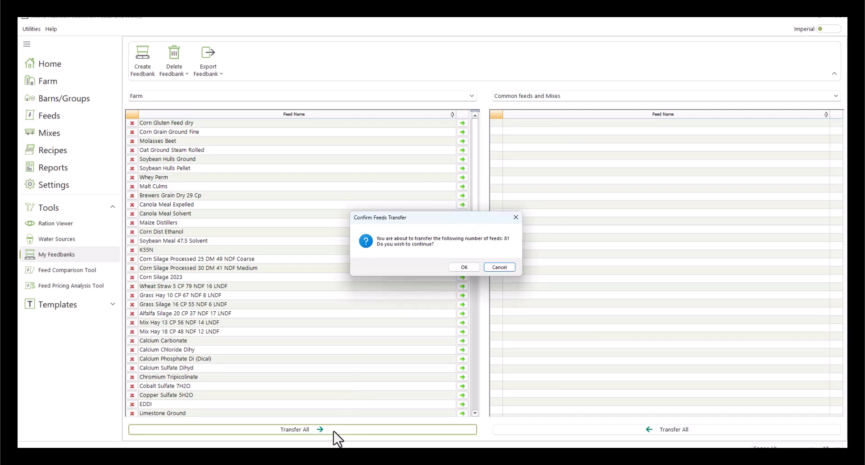
{"action": "left_click", "coordinate": [464, 266]}
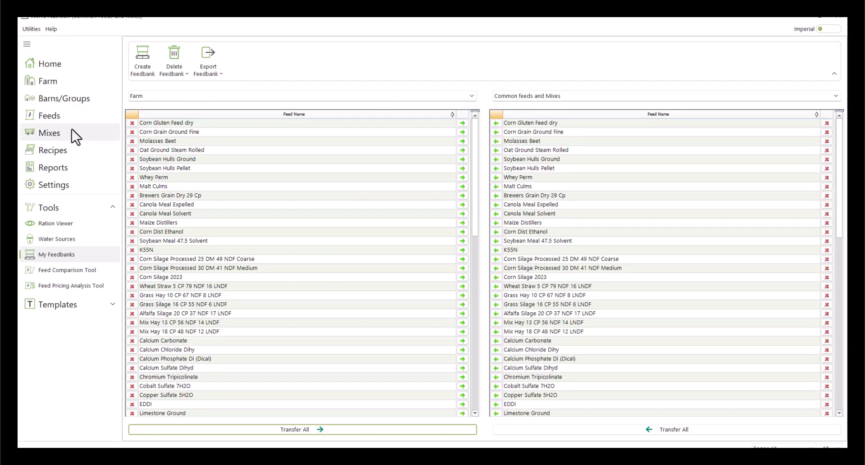
- Browse the Common feeds and Mixes categories under Import Feeds, then close AMTS Nutrition
{"action": "left_click", "coordinate": [59, 116]}
{"action": "left_click", "coordinate": [797, 63]}
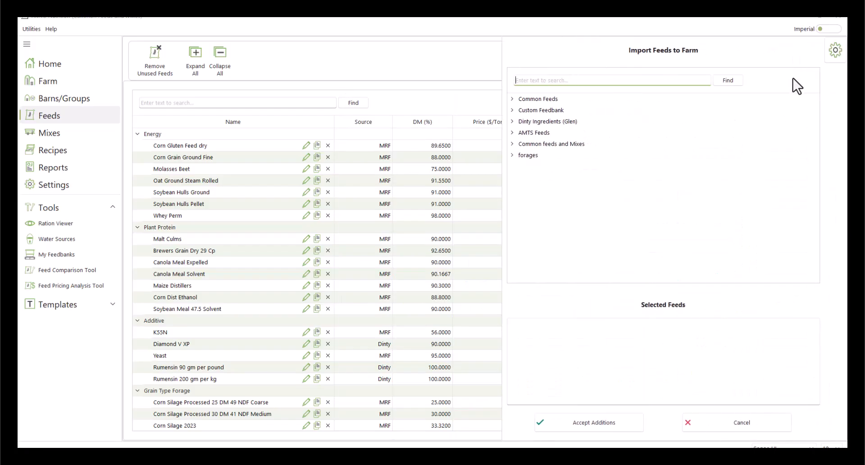
{"action": "left_click", "coordinate": [512, 144]}
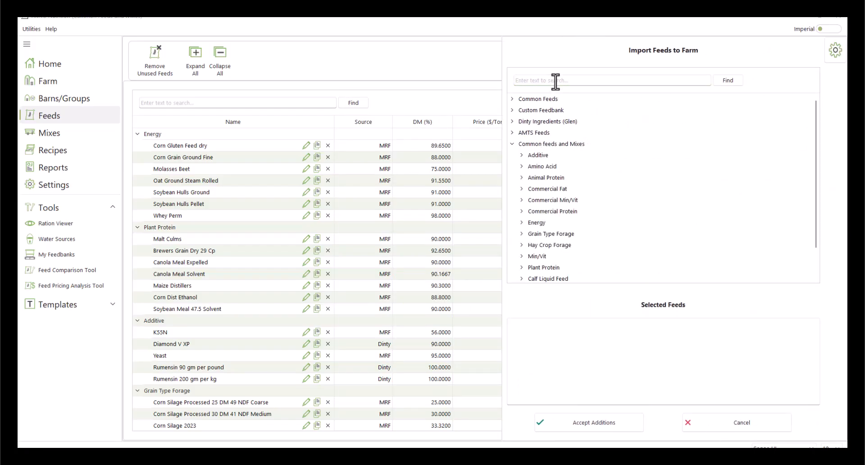
{"action": "left_click", "coordinate": [521, 156]}
{"action": "left_click", "coordinate": [522, 155]}
{"action": "left_click", "coordinate": [834, 19]}
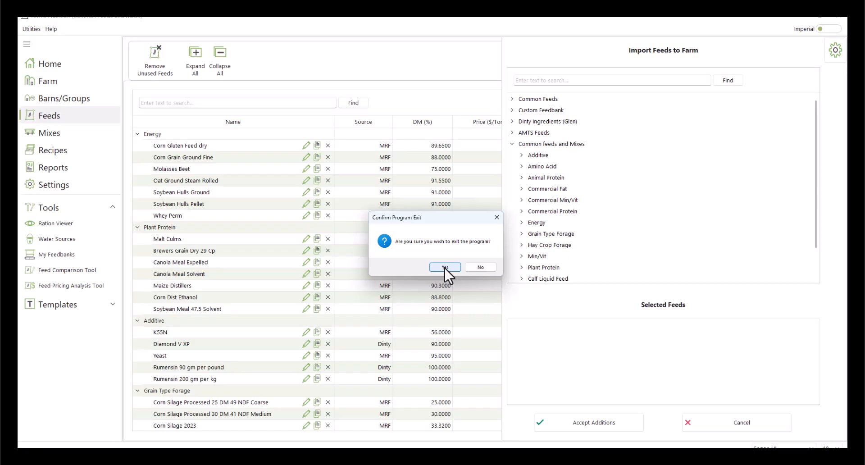
- Confirm exiting AMTS Nutrition and bring up the Open Farm list from the Home console
{"action": "left_click", "coordinate": [444, 268]}
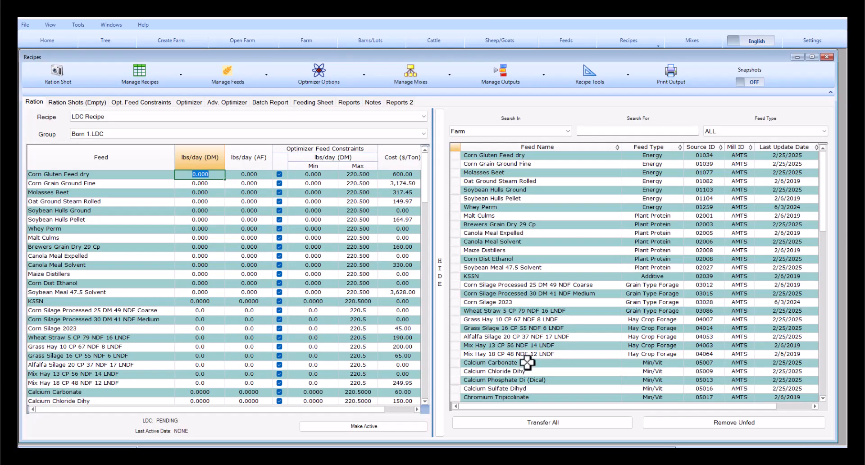
{"action": "left_click", "coordinate": [47, 41]}
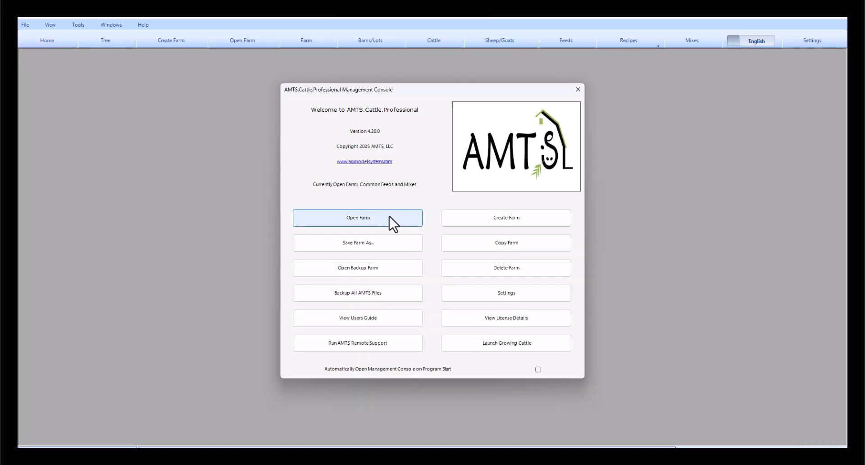
{"action": "left_click", "coordinate": [389, 221]}
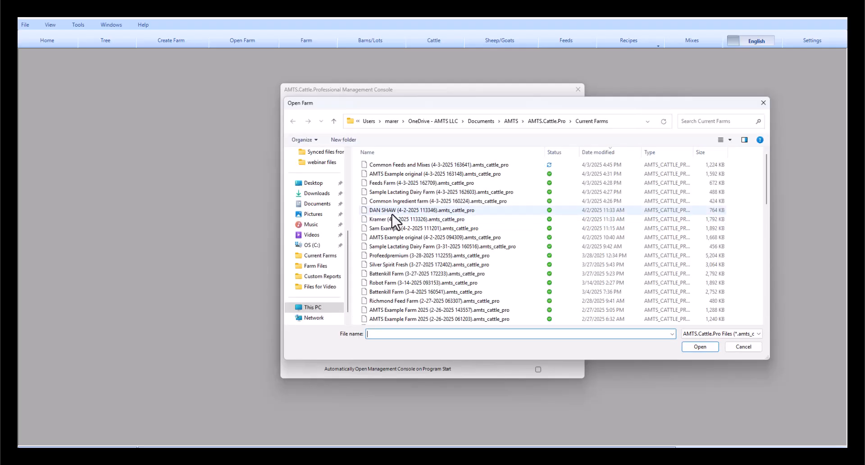
- Open the Feeds Farm file and display its feed list
{"action": "left_click", "coordinate": [394, 184]}
{"action": "left_click", "coordinate": [707, 345]}
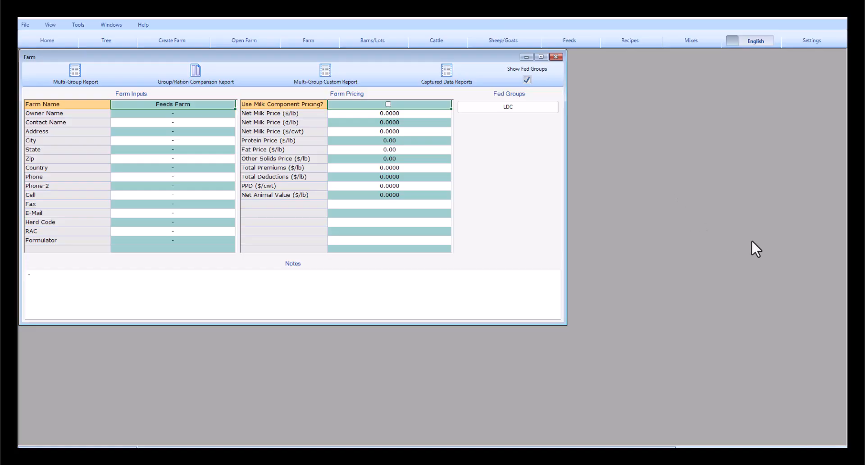
{"action": "left_click", "coordinate": [575, 37]}
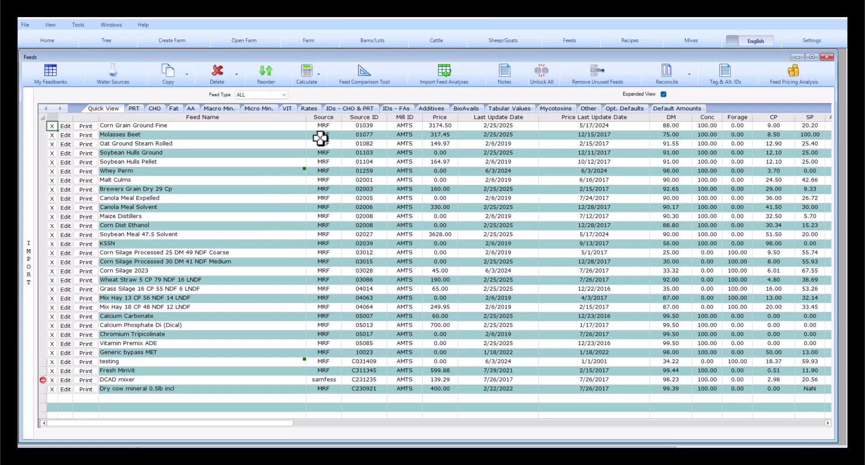
- Filter the feeds to Mix type and remove Dry cow mineral 0.5lb incl and DCAD mixer
{"action": "left_click", "coordinate": [281, 95]}
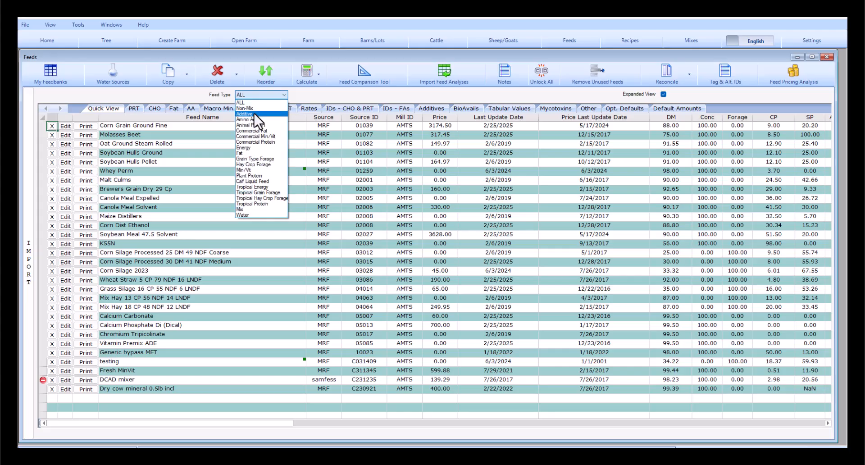
{"action": "left_click", "coordinate": [255, 210]}
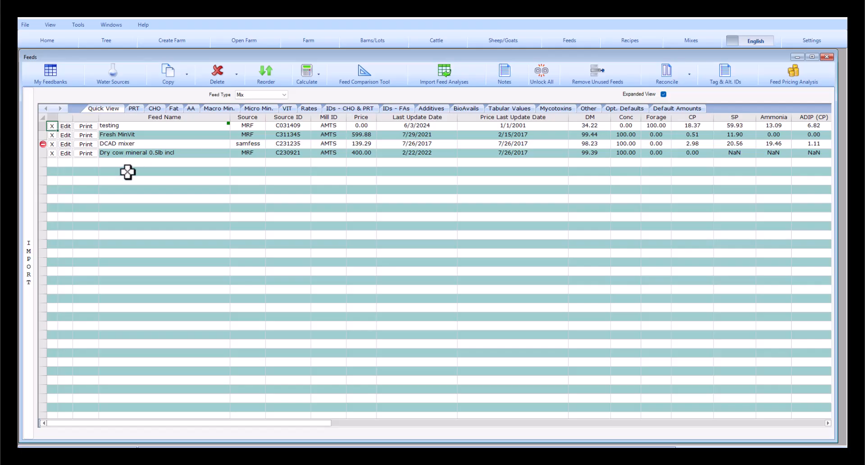
{"action": "left_click", "coordinate": [52, 153]}
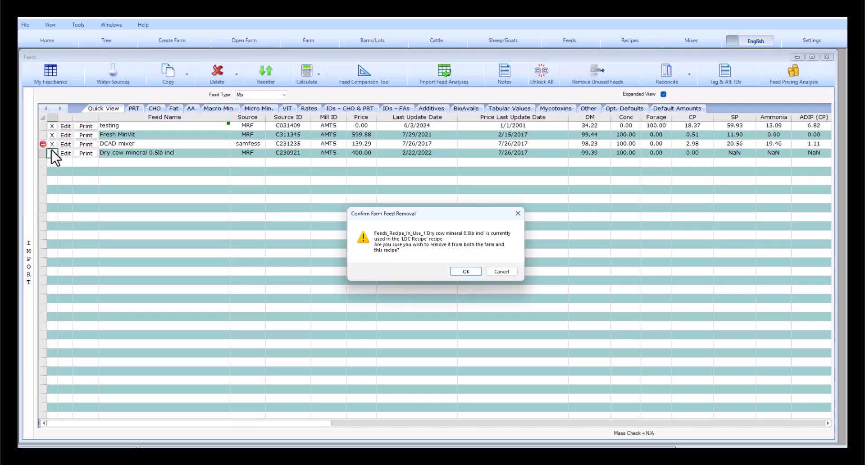
{"action": "left_click", "coordinate": [465, 271]}
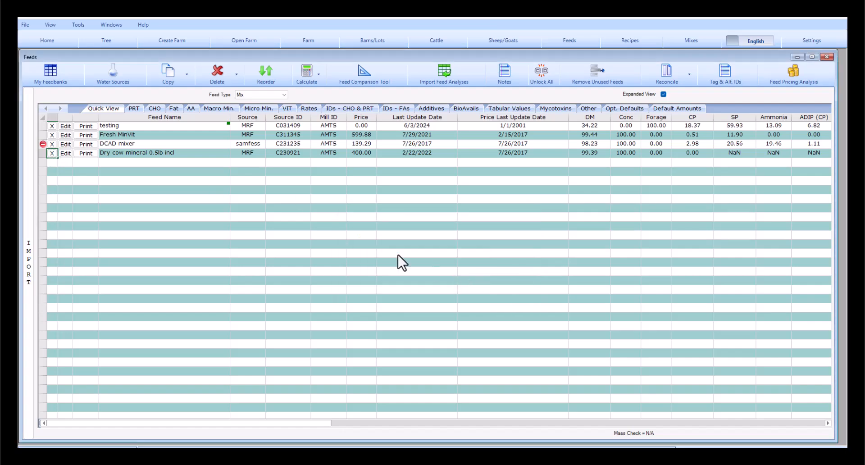
{"action": "left_click", "coordinate": [52, 144]}
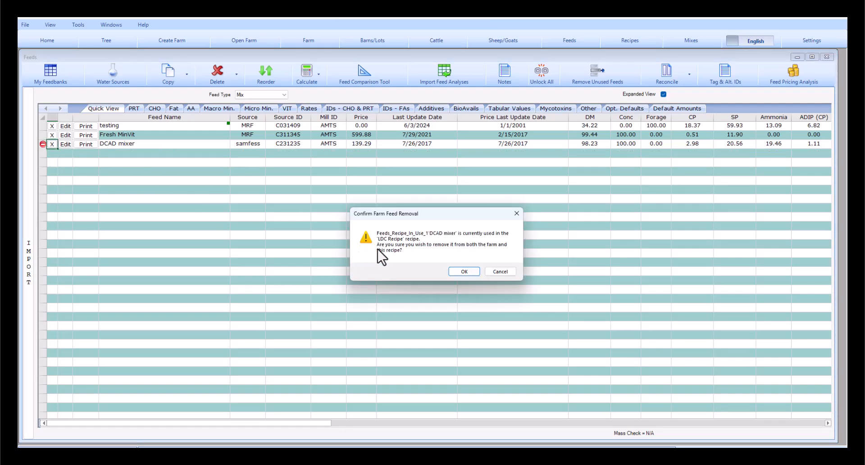
{"action": "left_click", "coordinate": [500, 272]}
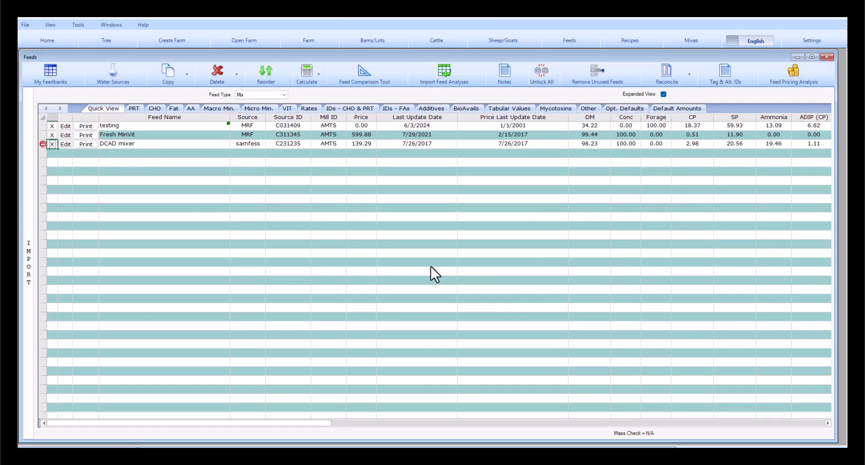
- Remove the Fresh MinVit and testing feeds from the farm
{"action": "left_click", "coordinate": [52, 135]}
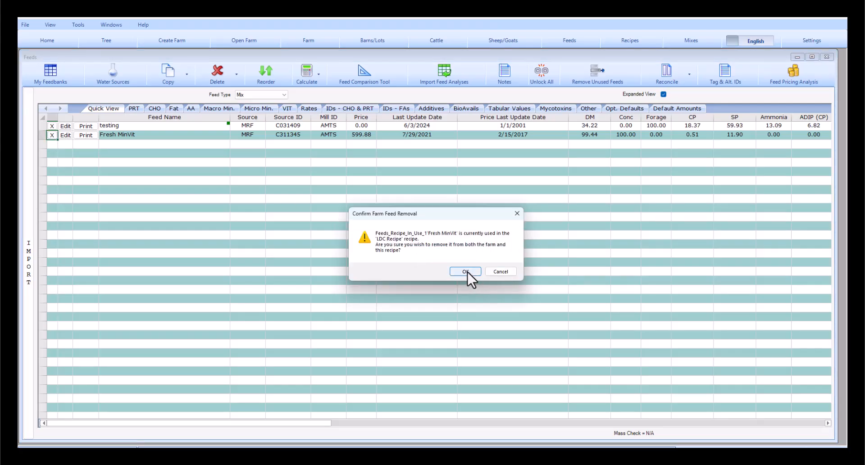
{"action": "left_click", "coordinate": [465, 271]}
{"action": "left_click", "coordinate": [52, 126]}
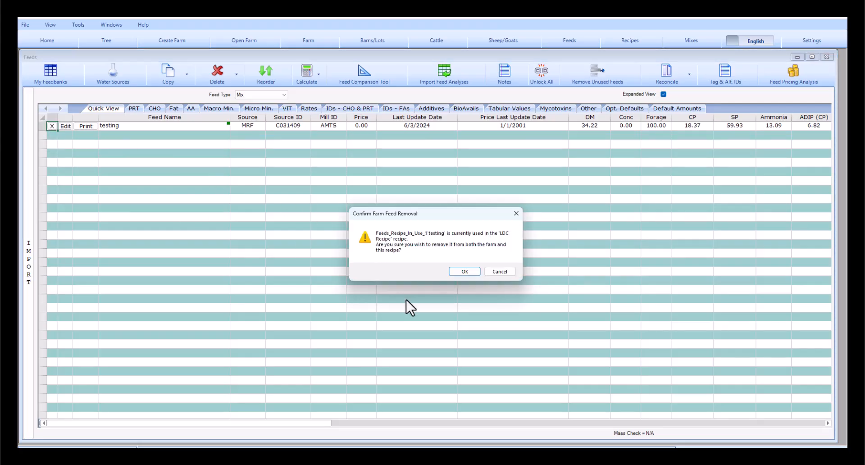
{"action": "left_click", "coordinate": [465, 272]}
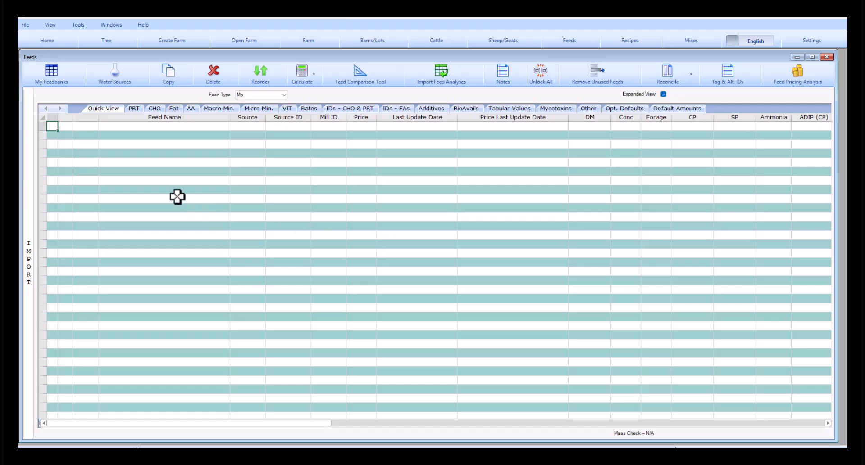
{"action": "left_click", "coordinate": [284, 95]}
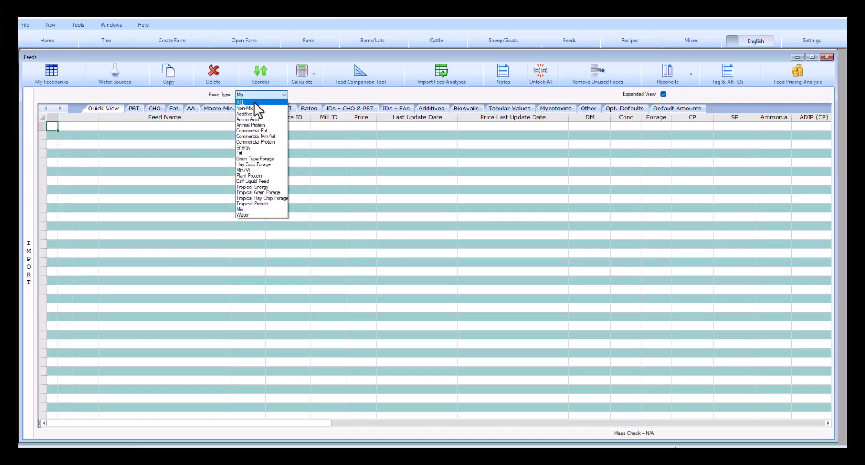
- Show all feed types again and create the farm's feed file for export to Feeds Manager
{"action": "left_click", "coordinate": [248, 102]}
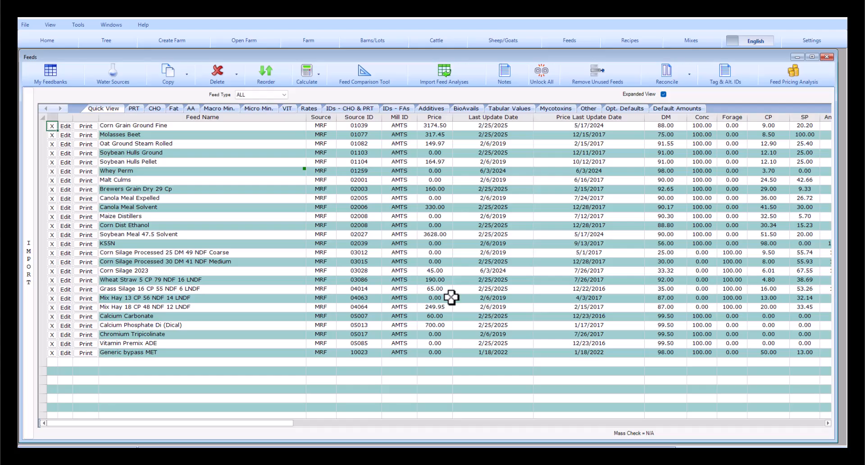
{"action": "left_click", "coordinate": [78, 25]}
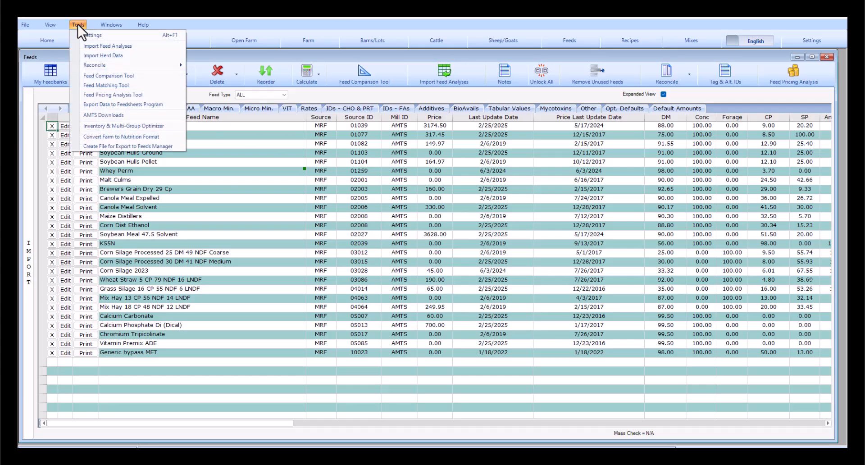
{"action": "left_click", "coordinate": [91, 147]}
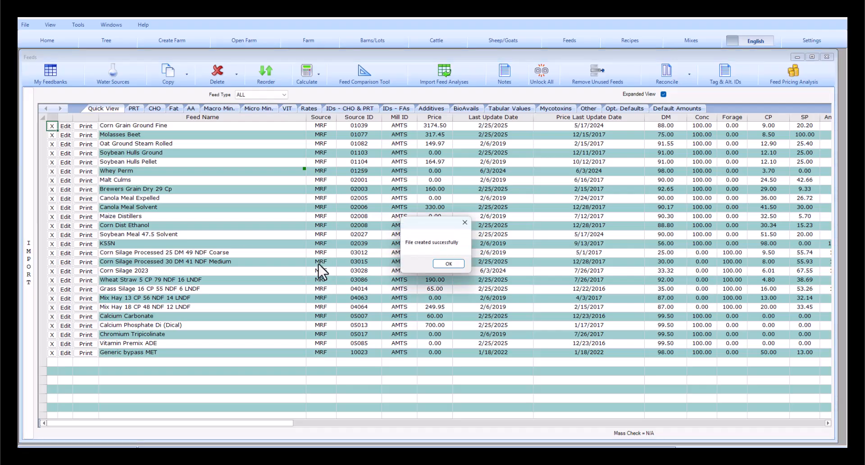
{"action": "left_click", "coordinate": [448, 264]}
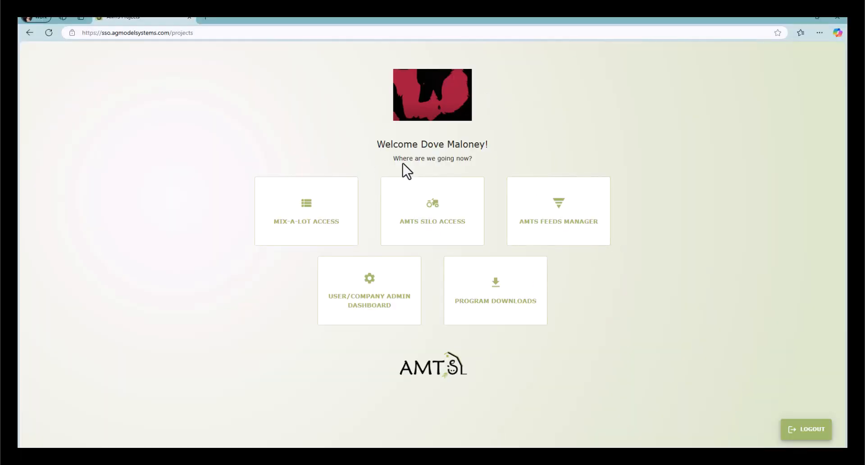
- In AMTS Feeds Manager, go to Import Feed Ingredients > Import From AMTS Software
{"action": "left_click", "coordinate": [562, 221]}
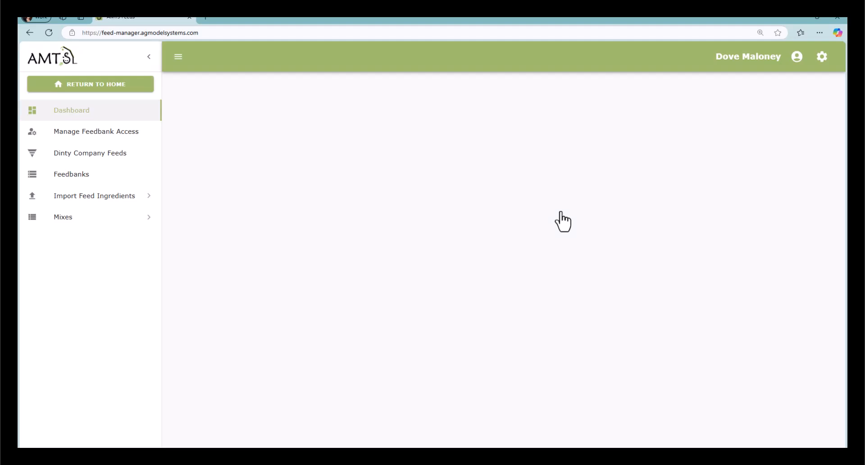
{"action": "left_click", "coordinate": [88, 198]}
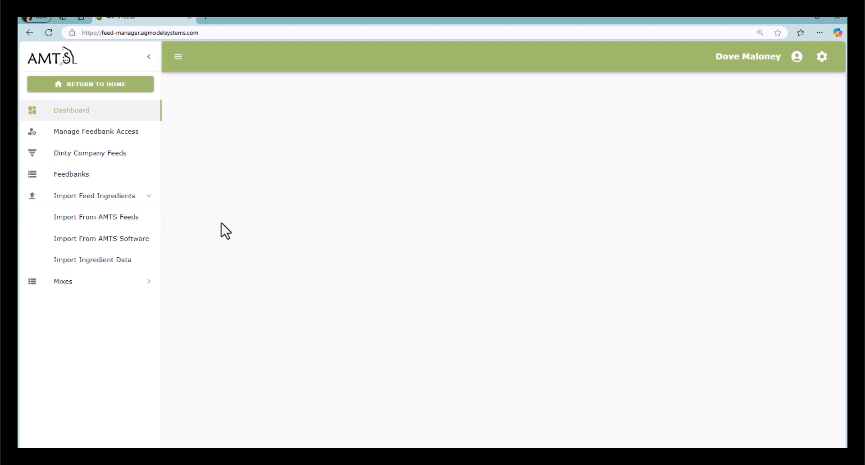
{"action": "left_click", "coordinate": [113, 243]}
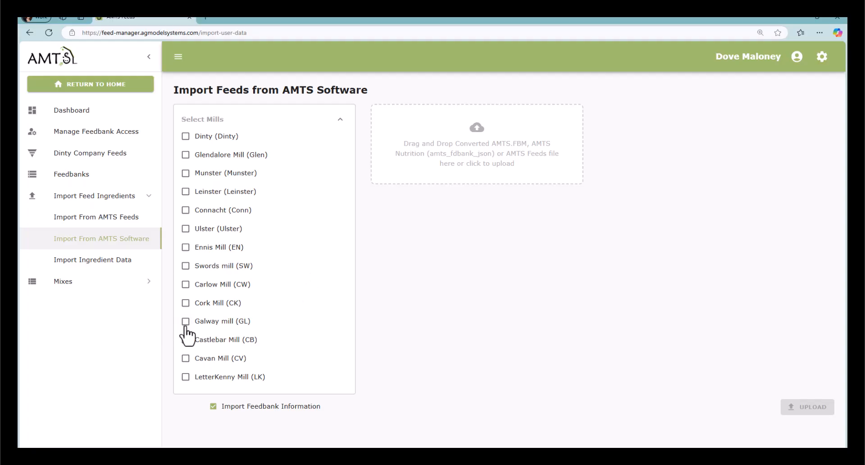
- Tick Cavan Mill (CV) and attach Feeds from Feeds Farm.amts_fdbank_json from the AMTS.Cattle.Pro Feed Exports folder
{"action": "left_click", "coordinate": [185, 359]}
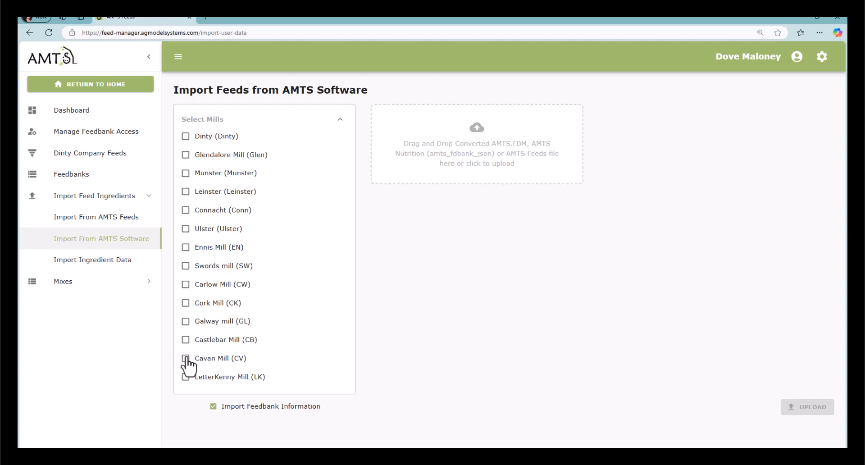
{"action": "left_click", "coordinate": [503, 158]}
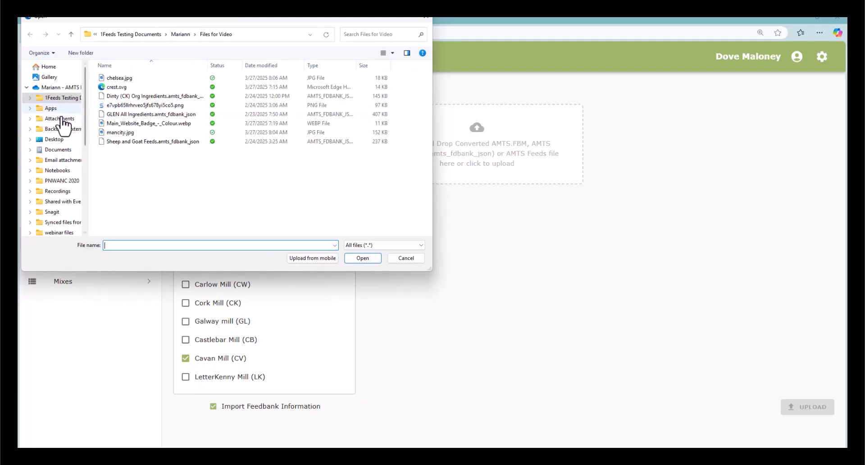
{"action": "left_click", "coordinate": [55, 151]}
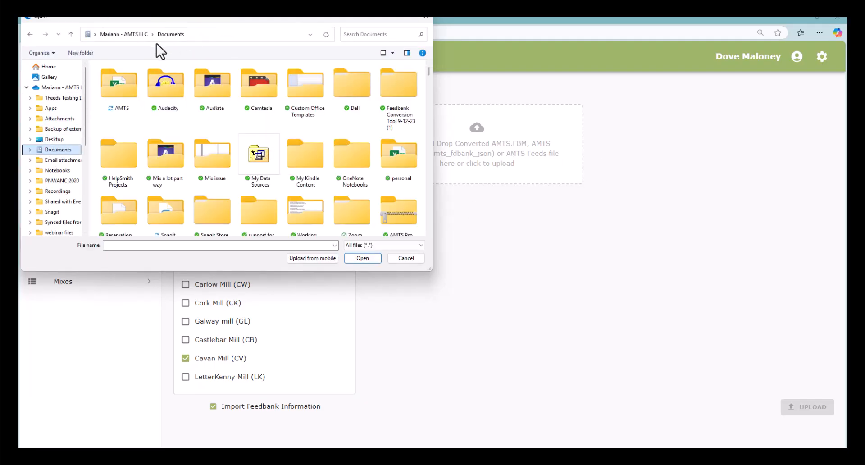
{"action": "double_click", "coordinate": [123, 92]}
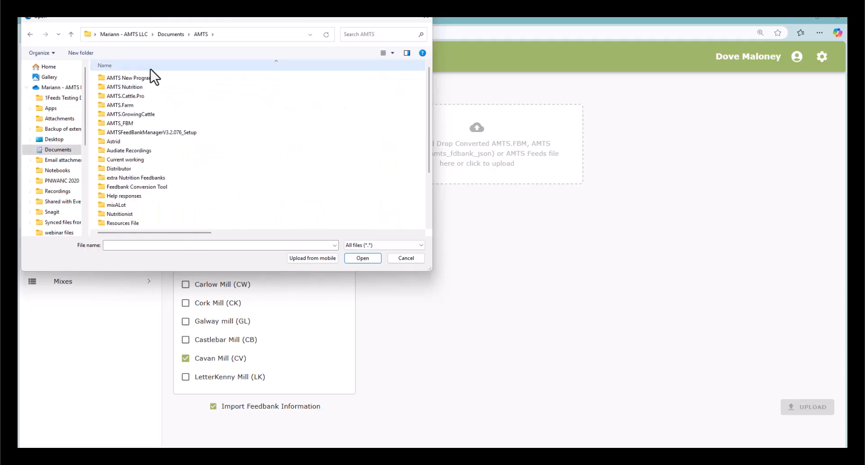
{"action": "double_click", "coordinate": [136, 96]}
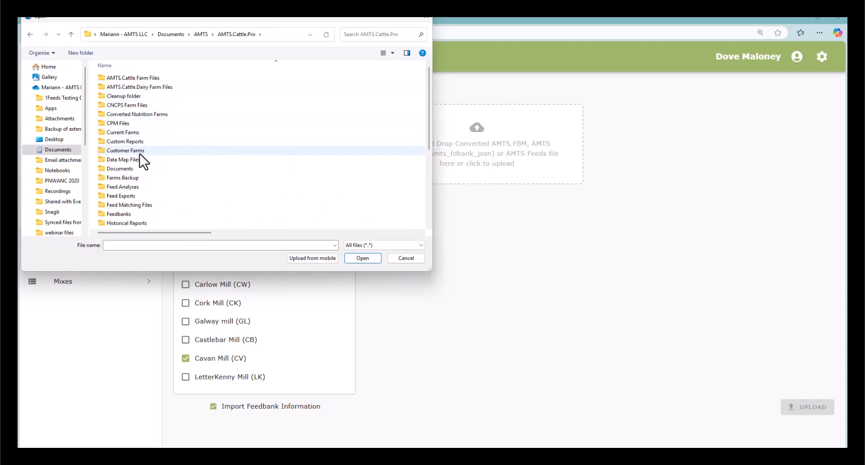
{"action": "double_click", "coordinate": [124, 195]}
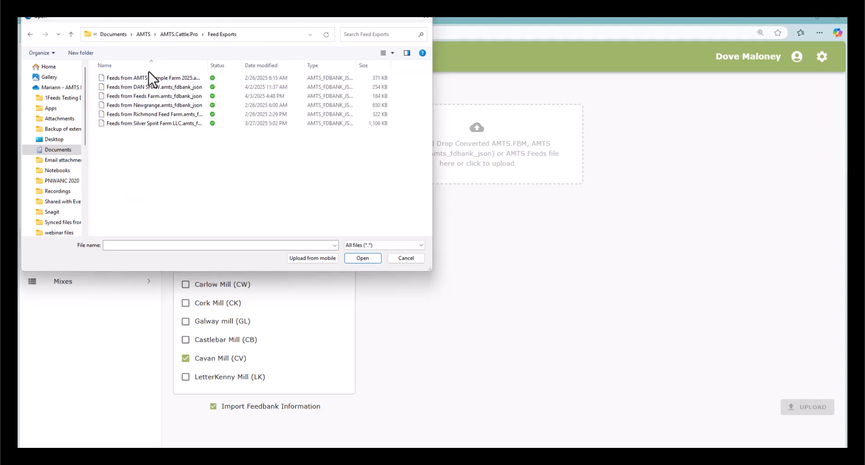
{"action": "left_click", "coordinate": [142, 96]}
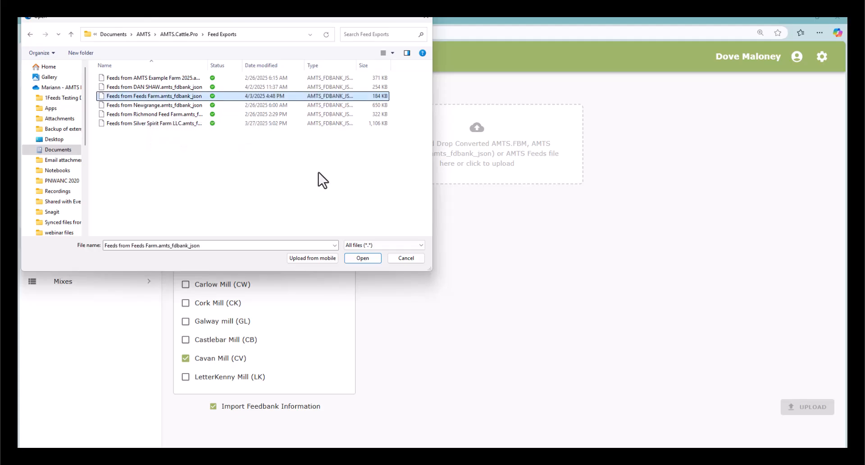
{"action": "left_click", "coordinate": [354, 258]}
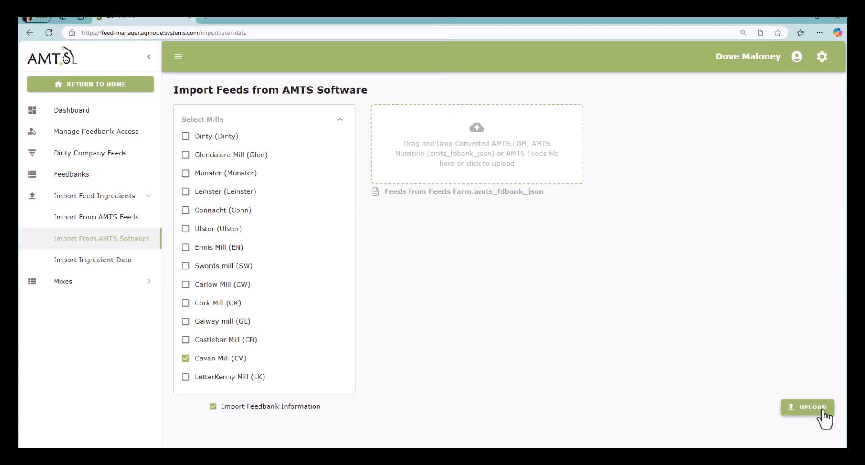
- Upload the attached file and scroll through its listed feeds, such as Calcium Carbonate and Canola Meal Solvent
{"action": "left_click", "coordinate": [822, 408]}
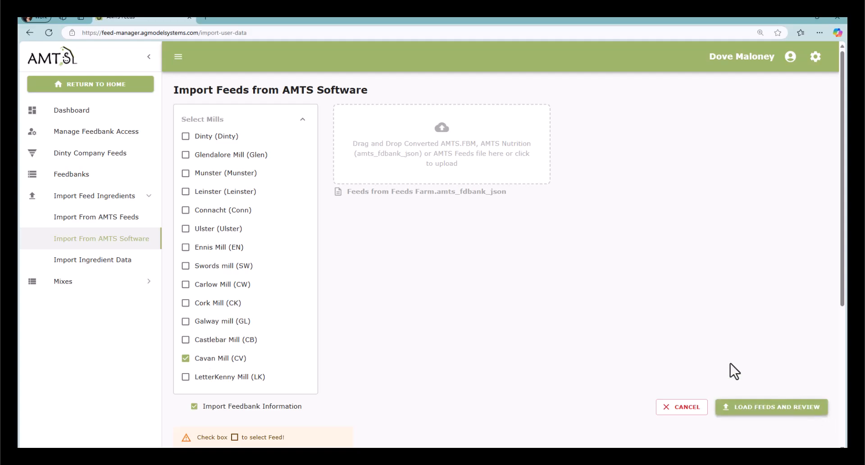
{"action": "scroll", "coordinate": [671, 318], "scroll_direction": "down", "scroll_amount": 5}
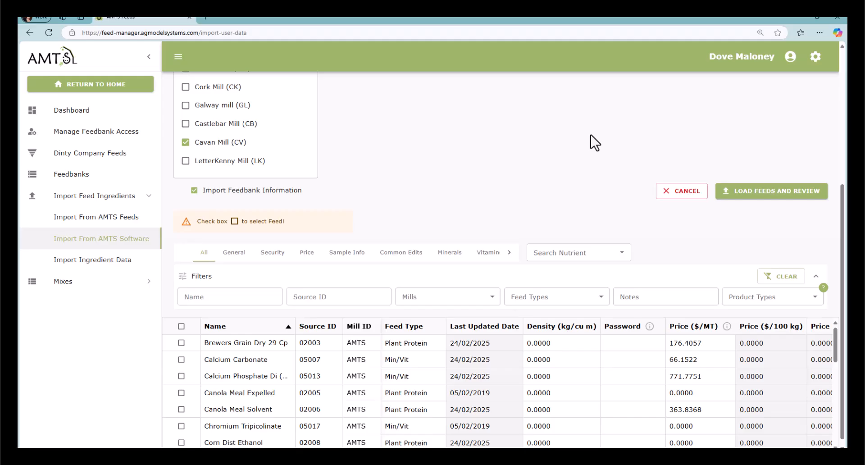
{"action": "scroll", "coordinate": [590, 134], "scroll_direction": "down", "scroll_amount": 1}
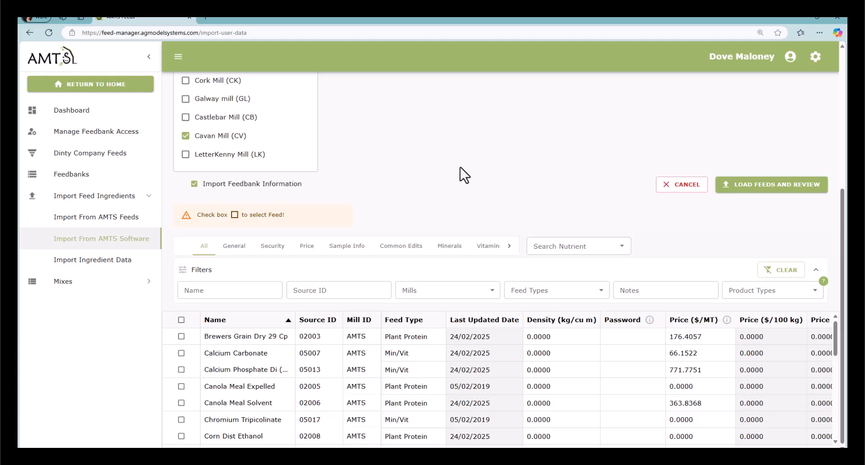
{"action": "scroll", "coordinate": [312, 130], "scroll_direction": "up", "scroll_amount": 1}
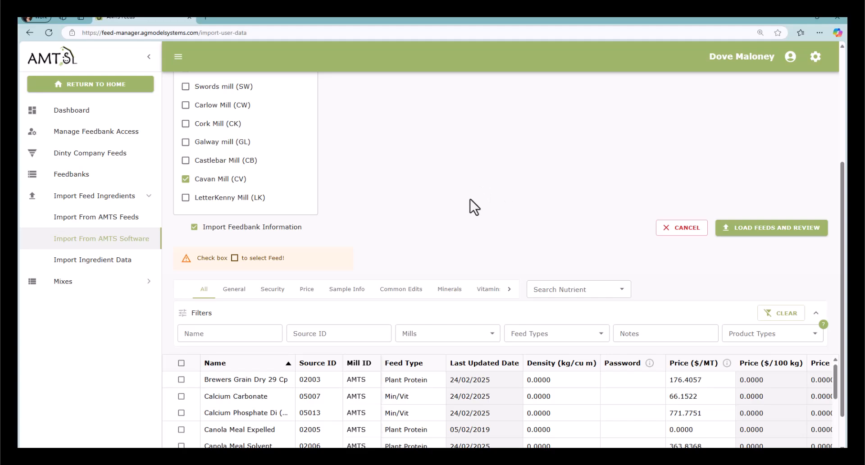
{"action": "scroll", "coordinate": [458, 202], "scroll_direction": "down", "scroll_amount": 1}
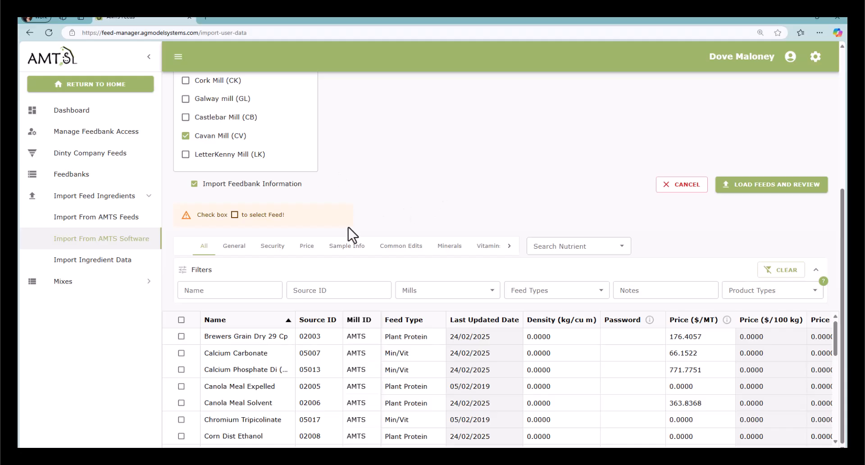
- Tick every feed in the file and load them for review as Adds under mill CV
{"action": "left_click", "coordinate": [181, 320]}
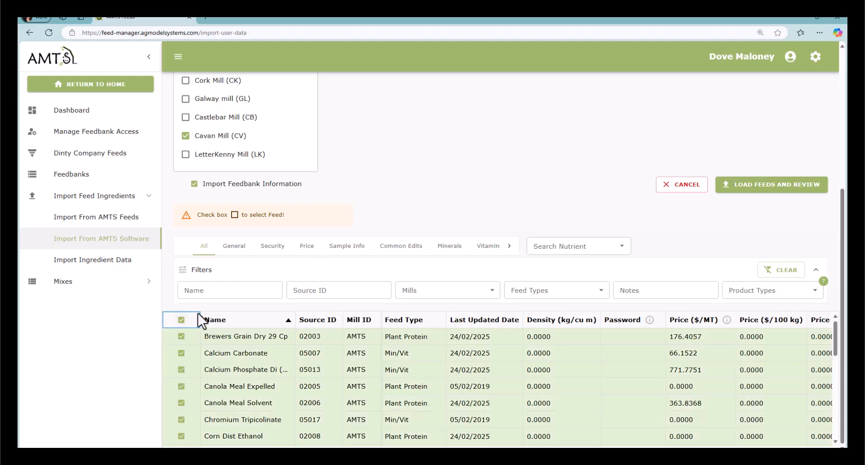
{"action": "scroll", "coordinate": [530, 344], "scroll_direction": "down", "scroll_amount": 3}
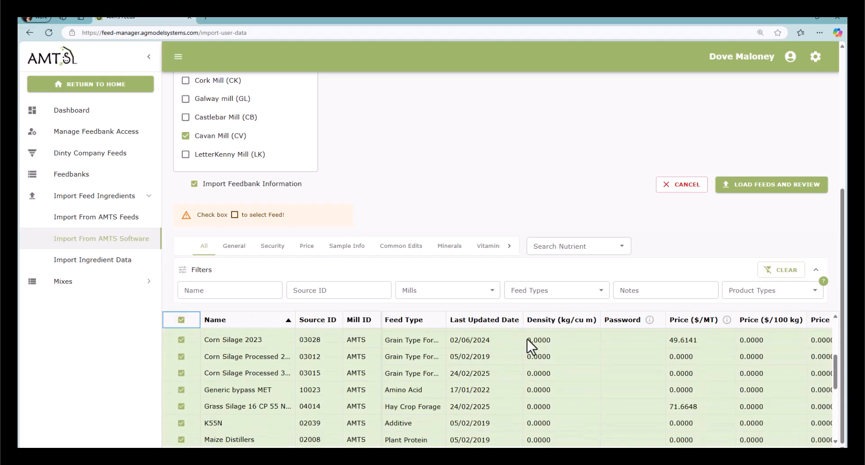
{"action": "left_click", "coordinate": [769, 190]}
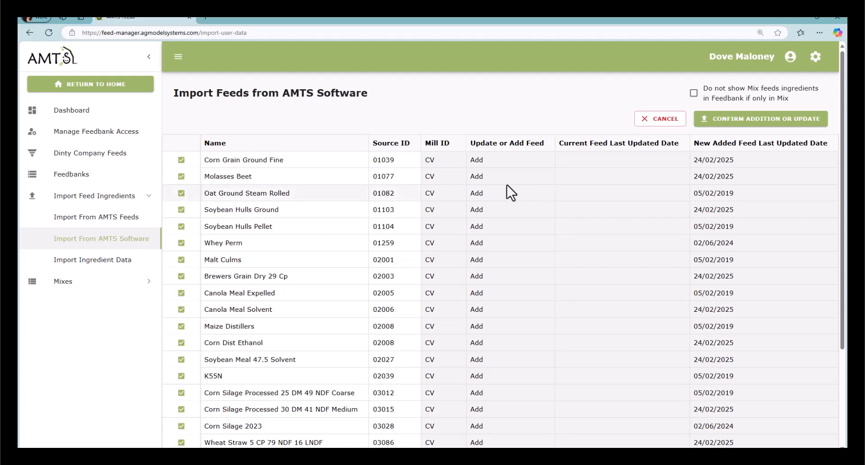
{"action": "scroll", "coordinate": [519, 203], "scroll_direction": "down", "scroll_amount": 1}
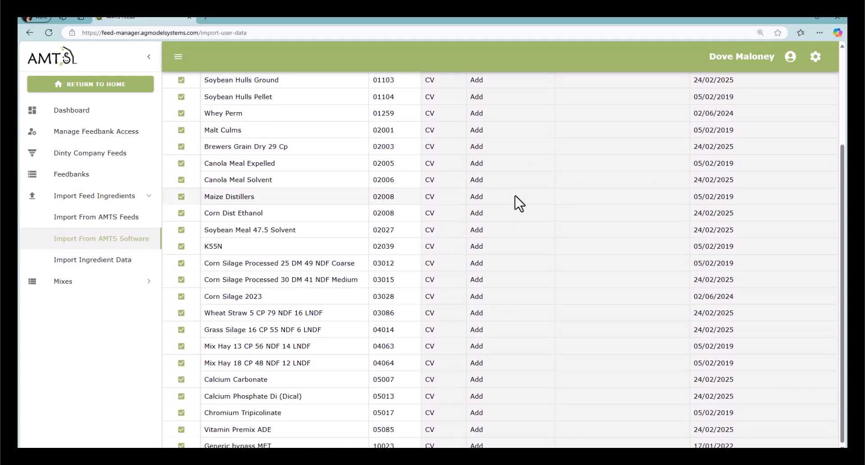
{"action": "scroll", "coordinate": [518, 297], "scroll_direction": "up", "scroll_amount": 3}
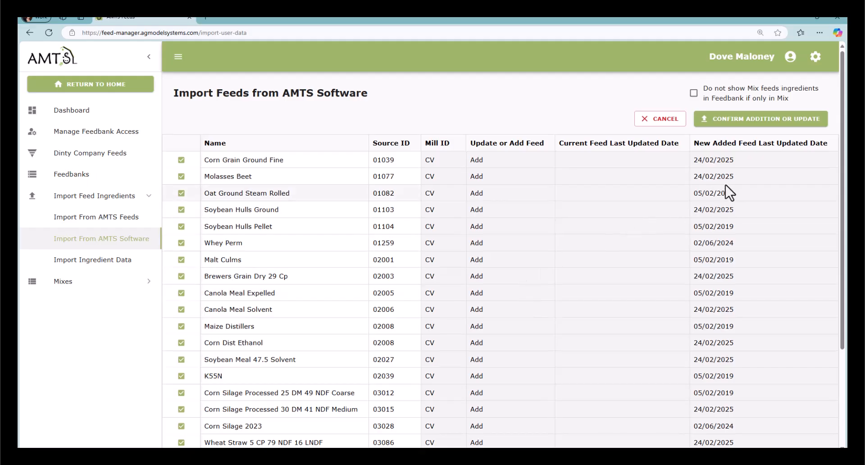
- Confirm adding the feeds, then open Dinty Company Feeds with the Mills filter
{"action": "left_click", "coordinate": [752, 118]}
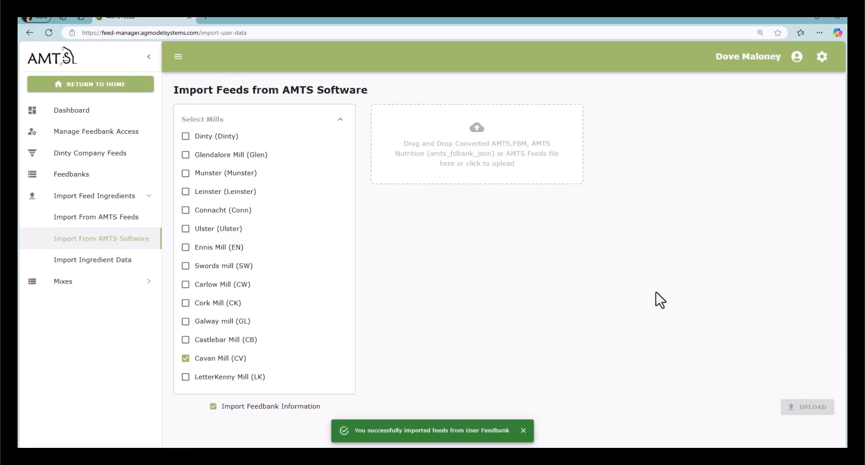
{"action": "left_click", "coordinate": [87, 161]}
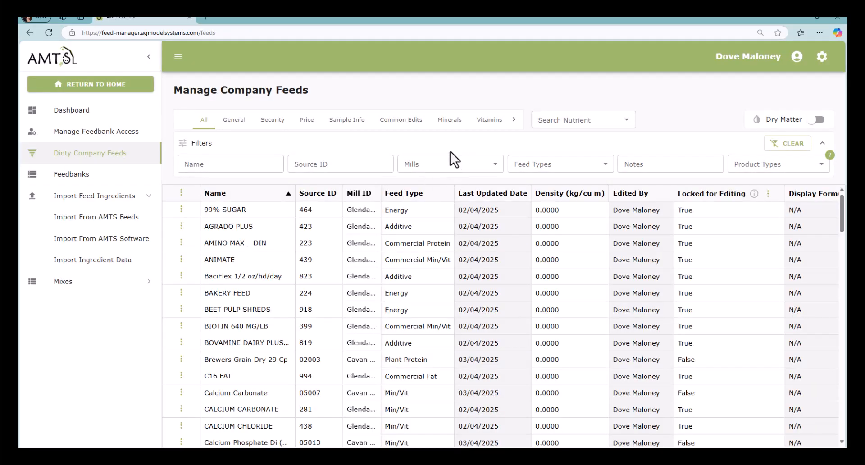
{"action": "left_click", "coordinate": [435, 171]}
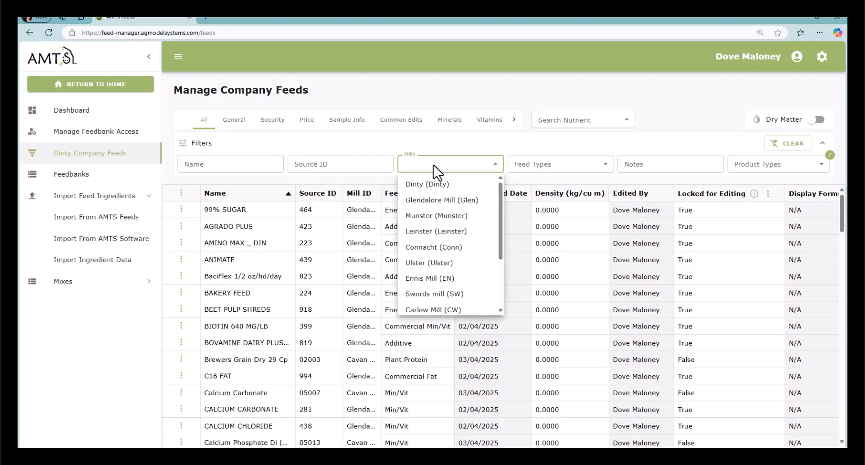
- Filter company feeds to Cavan Mill (CV) and scroll across the table's columns
{"action": "scroll", "coordinate": [440, 270], "scroll_direction": "down", "scroll_amount": 3}
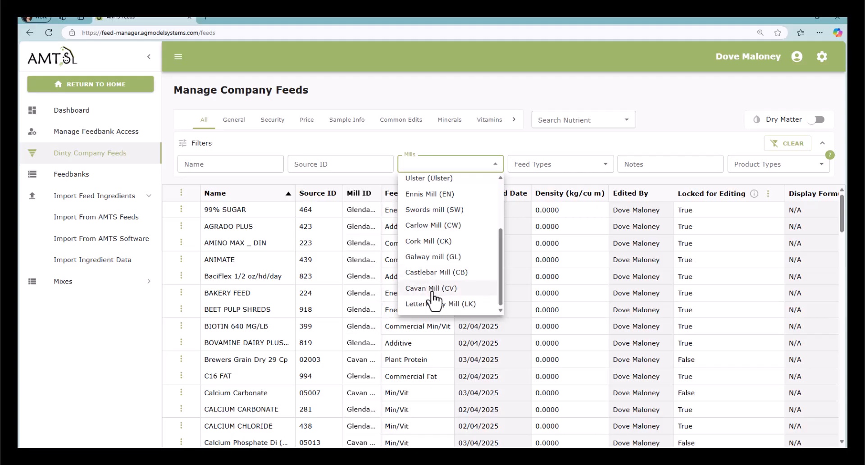
{"action": "left_click", "coordinate": [432, 290]}
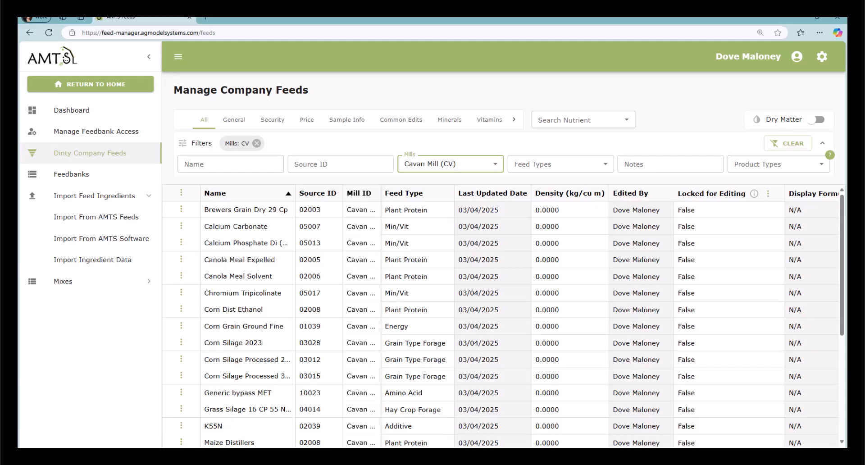
{"action": "scroll", "coordinate": [610, 315], "scroll_direction": "right", "scroll_amount": 5}
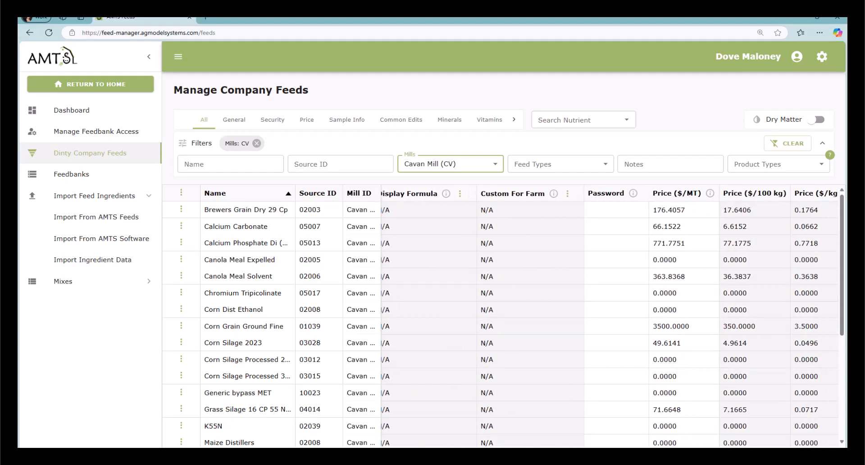
{"action": "scroll", "coordinate": [609, 315], "scroll_direction": "right", "scroll_amount": 5}
{"action": "scroll", "coordinate": [610, 315], "scroll_direction": "right", "scroll_amount": 2}
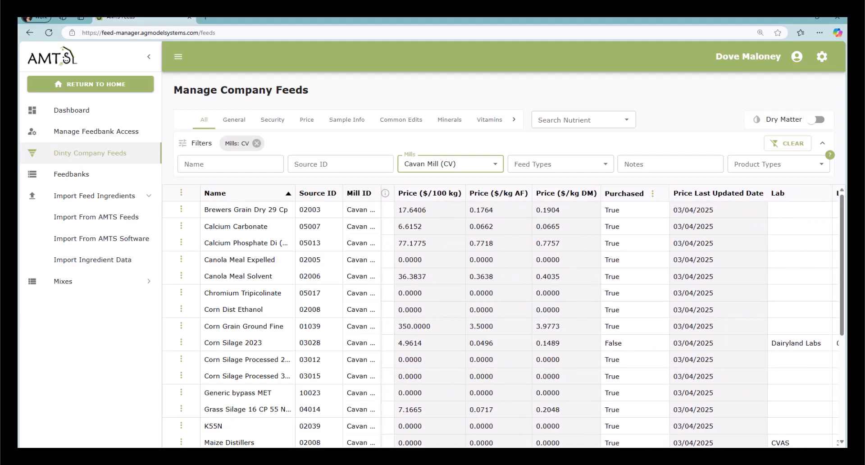
{"action": "scroll", "coordinate": [609, 316], "scroll_direction": "right", "scroll_amount": 6}
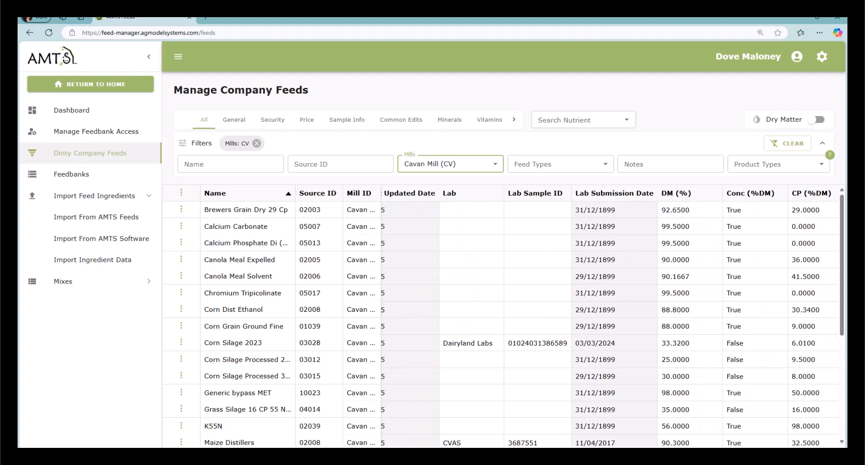
{"action": "scroll", "coordinate": [610, 315], "scroll_direction": "right", "scroll_amount": 12}
{"action": "scroll", "coordinate": [610, 315], "scroll_direction": "left", "scroll_amount": 20}
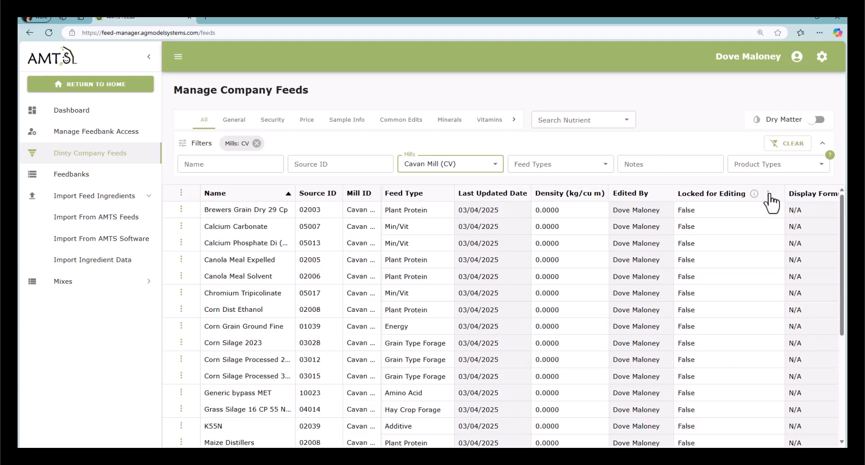
- Lock Brewers Grain Dry 29 Cp for editing, then lock every Cavan feed in bulk
{"action": "double_click", "coordinate": [702, 210]}
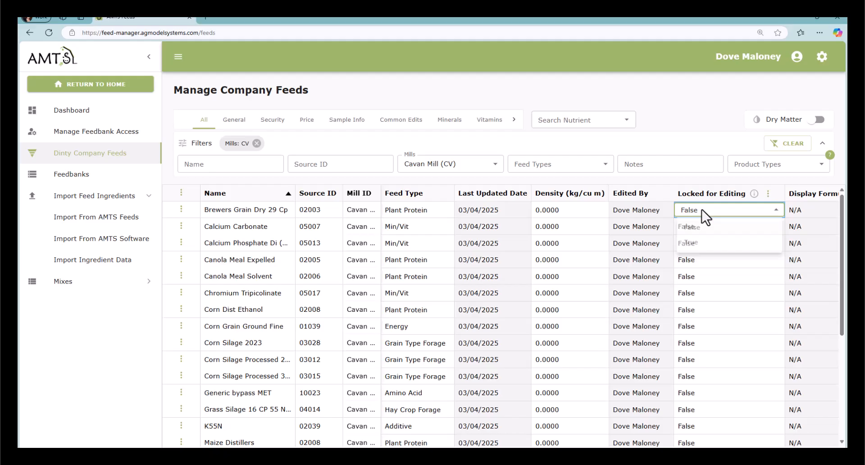
{"action": "left_click", "coordinate": [690, 243]}
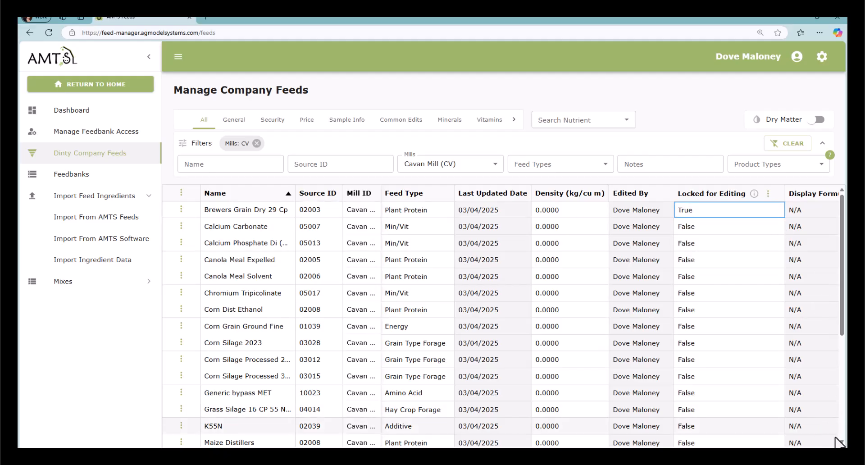
{"action": "left_click", "coordinate": [767, 194]}
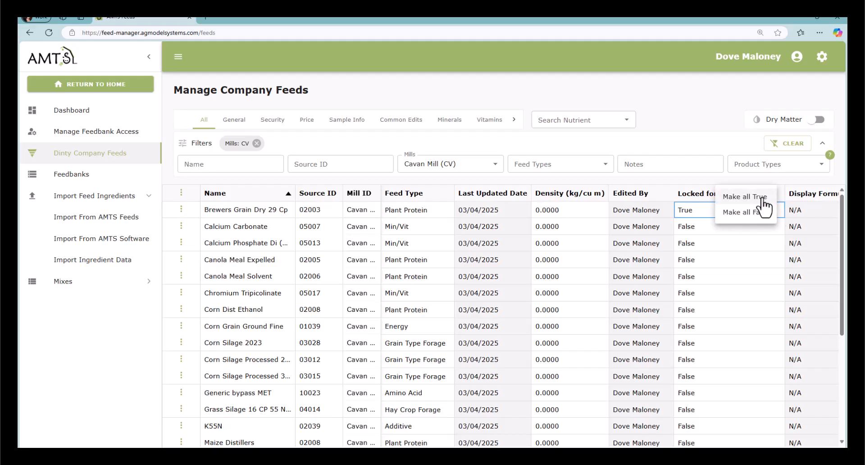
{"action": "left_click", "coordinate": [762, 199]}
- Set Locked for Editing to False for Mix Hay 13 CP 56 NDF and Mix Hay 18 CP 48 NDF
{"action": "scroll", "coordinate": [741, 301], "scroll_direction": "down", "scroll_amount": 1}
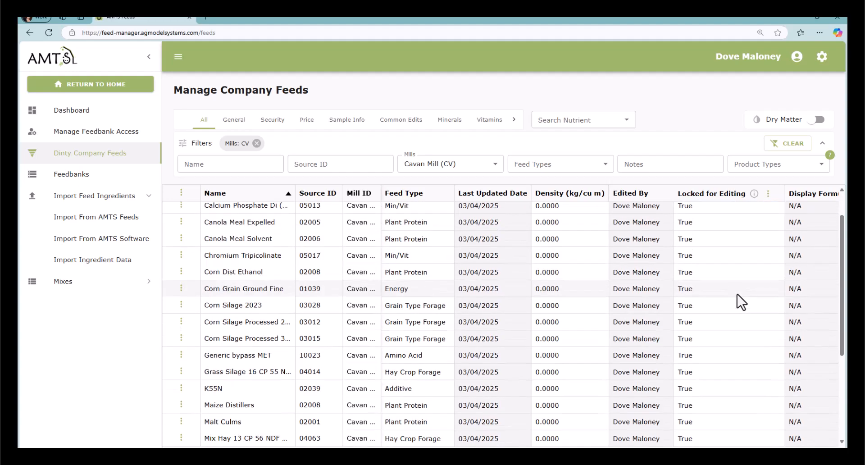
{"action": "scroll", "coordinate": [744, 310], "scroll_direction": "down", "scroll_amount": 3}
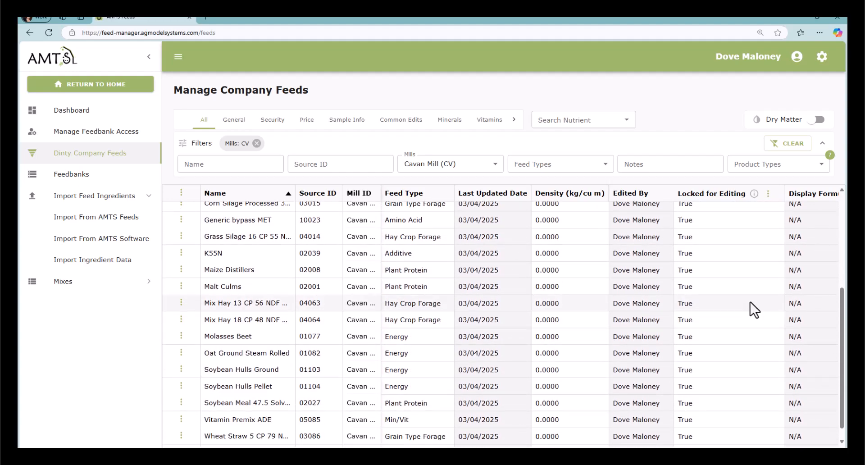
{"action": "scroll", "coordinate": [757, 313], "scroll_direction": "down", "scroll_amount": 1}
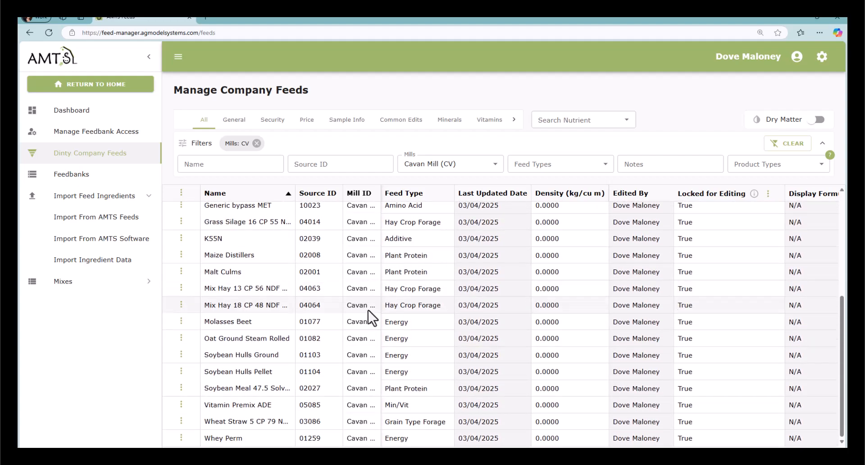
{"action": "left_click", "coordinate": [703, 291]}
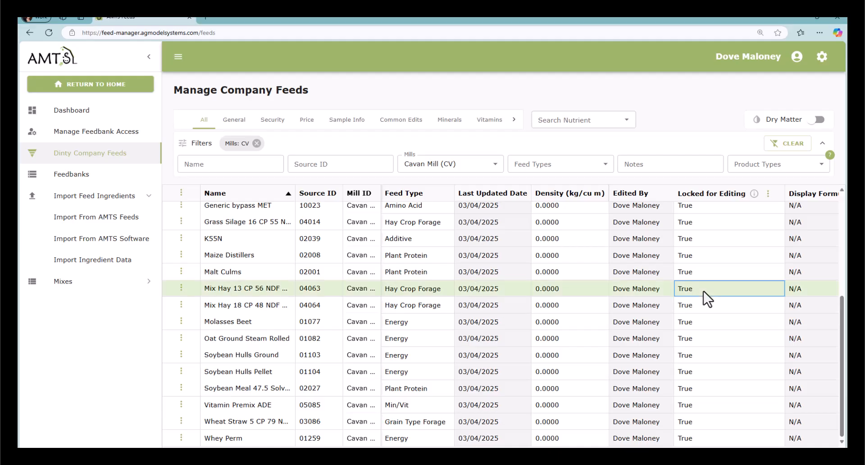
{"action": "left_click", "coordinate": [706, 297]}
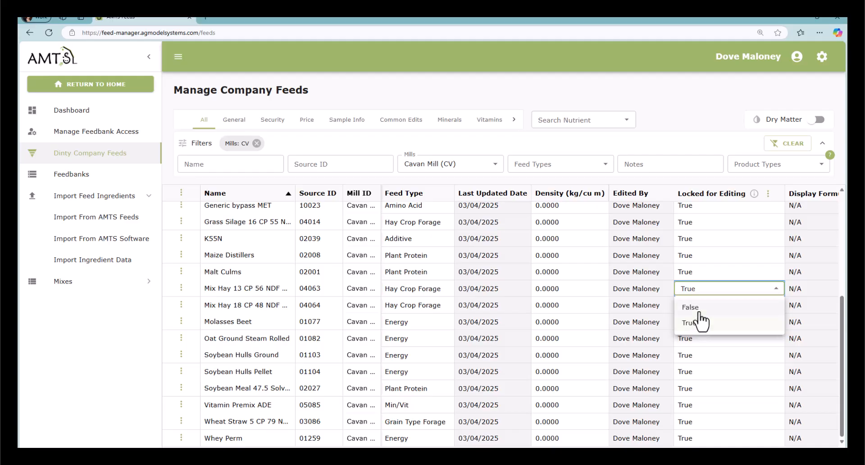
{"action": "left_click", "coordinate": [700, 309]}
{"action": "left_click", "coordinate": [709, 306]}
{"action": "left_click", "coordinate": [708, 306]}
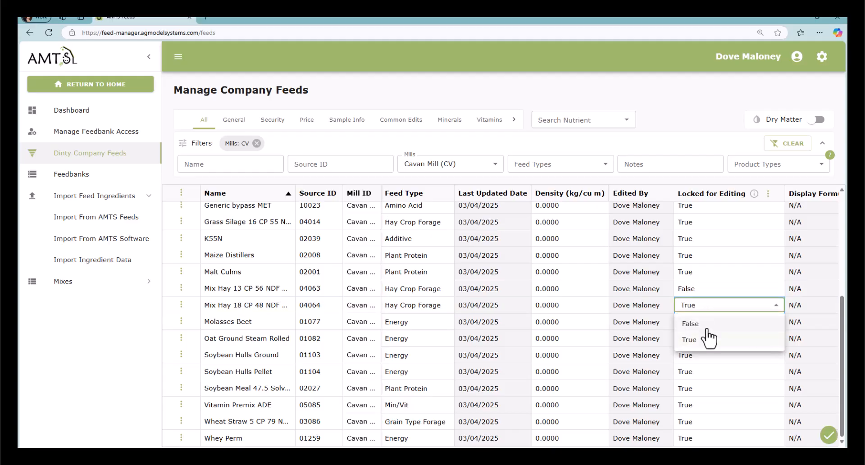
{"action": "left_click", "coordinate": [708, 327]}
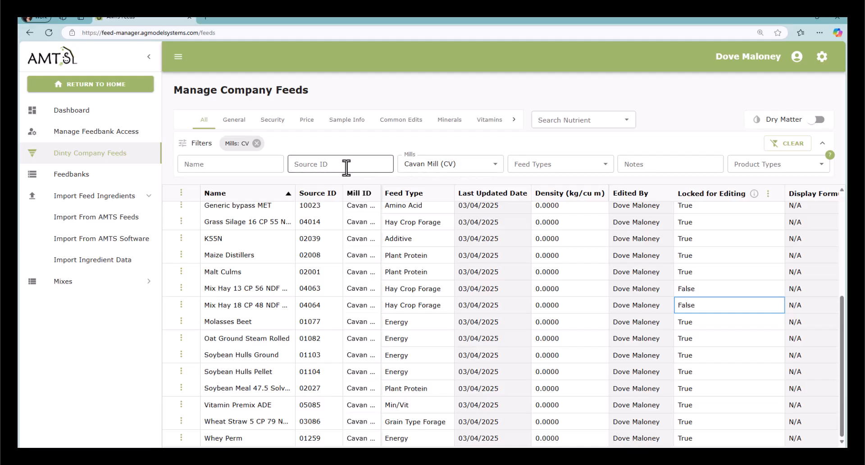
- Filter the feed list to the Grain Type Forage feed type
{"action": "left_click", "coordinate": [580, 166]}
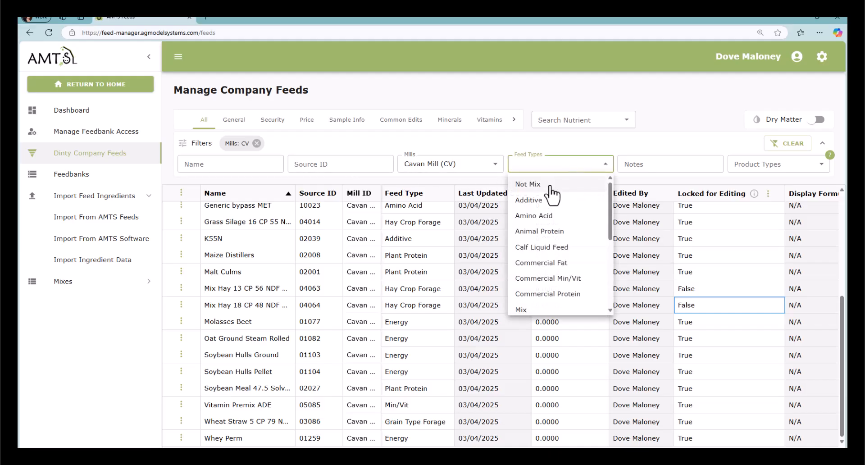
{"action": "scroll", "coordinate": [575, 254], "scroll_direction": "down", "scroll_amount": 3}
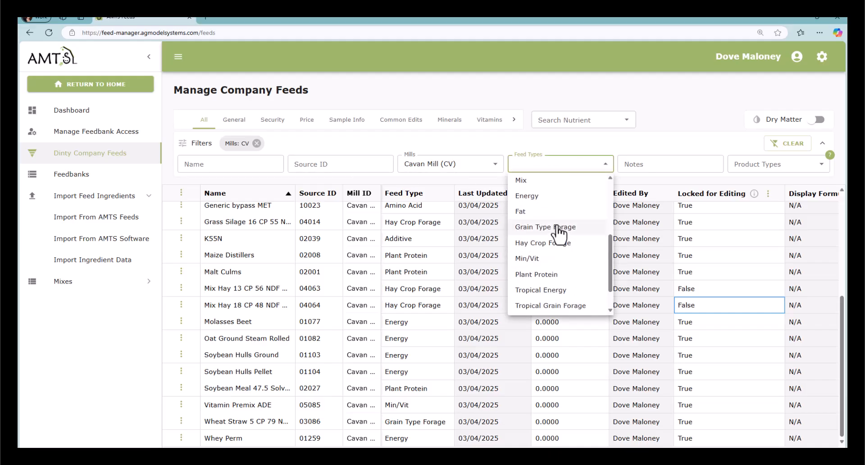
{"action": "left_click", "coordinate": [558, 227]}
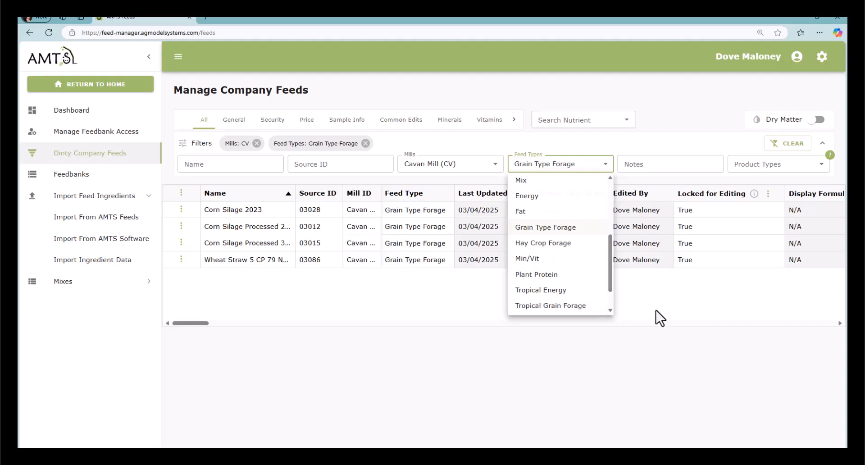
{"action": "left_click", "coordinate": [593, 245]}
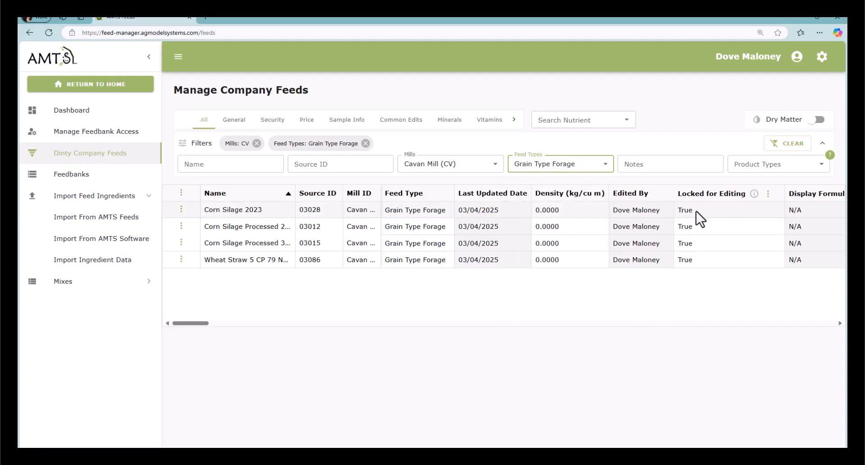
- Unlock every Grain Type Forage feed, using the lock column's Make all False
{"action": "double_click", "coordinate": [726, 215]}
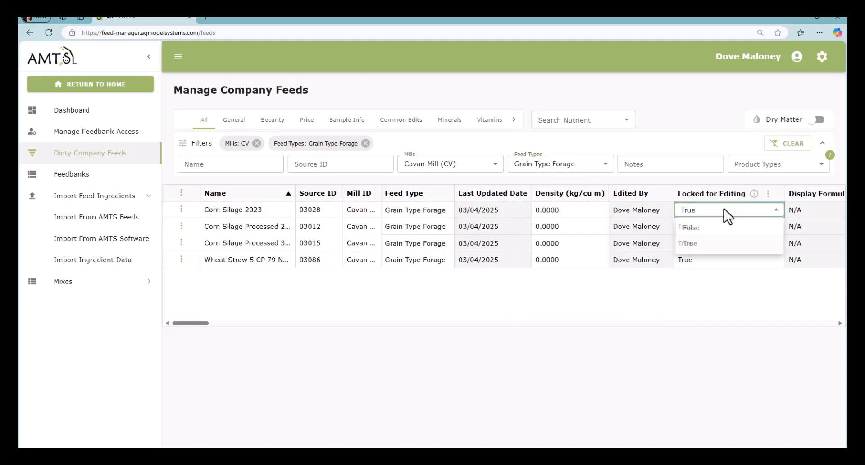
{"action": "left_click", "coordinate": [722, 232]}
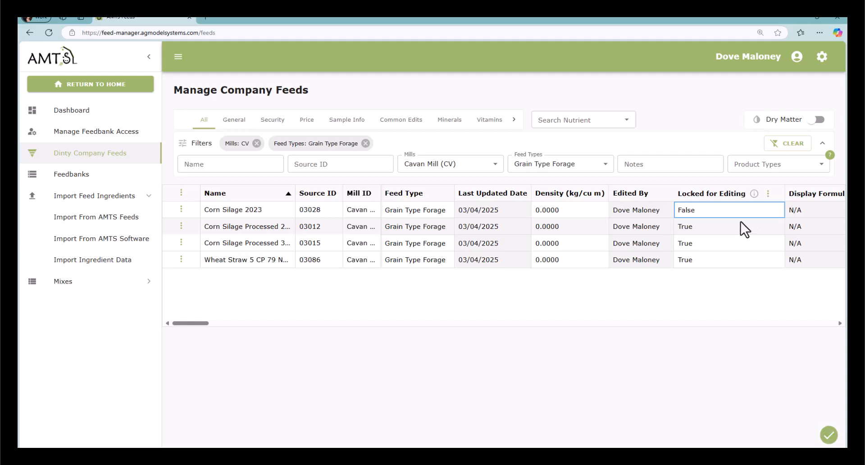
{"action": "double_click", "coordinate": [736, 223]}
{"action": "left_click", "coordinate": [735, 243]}
{"action": "double_click", "coordinate": [769, 243]}
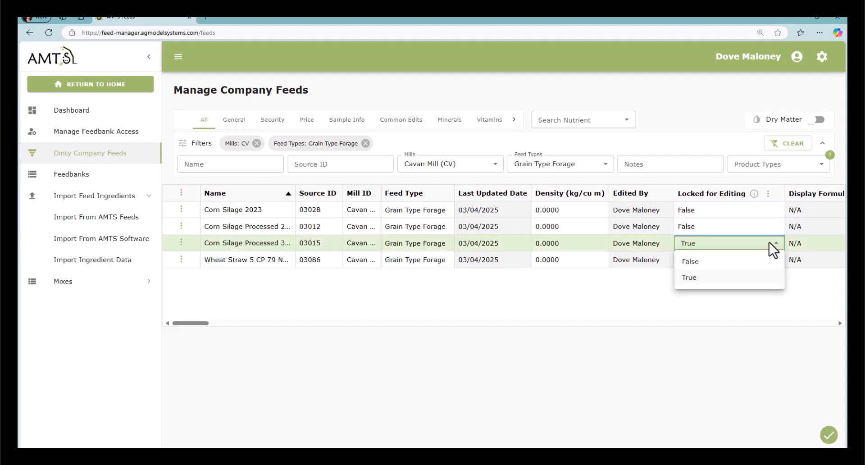
{"action": "left_click", "coordinate": [746, 296]}
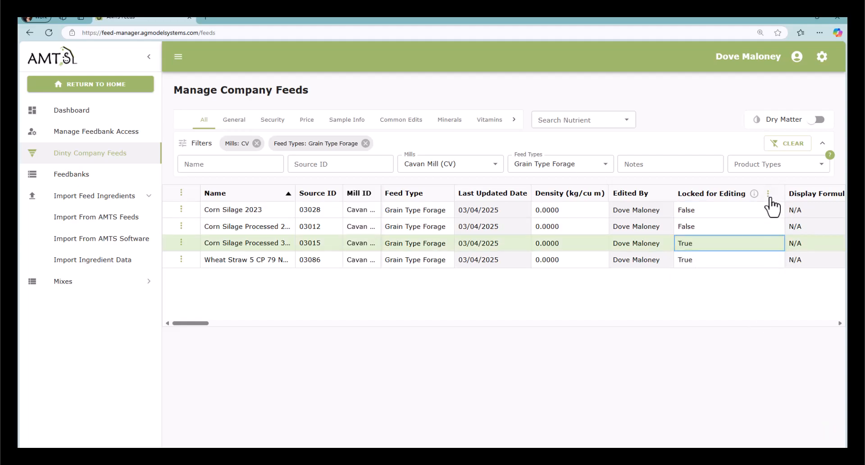
{"action": "left_click", "coordinate": [768, 194]}
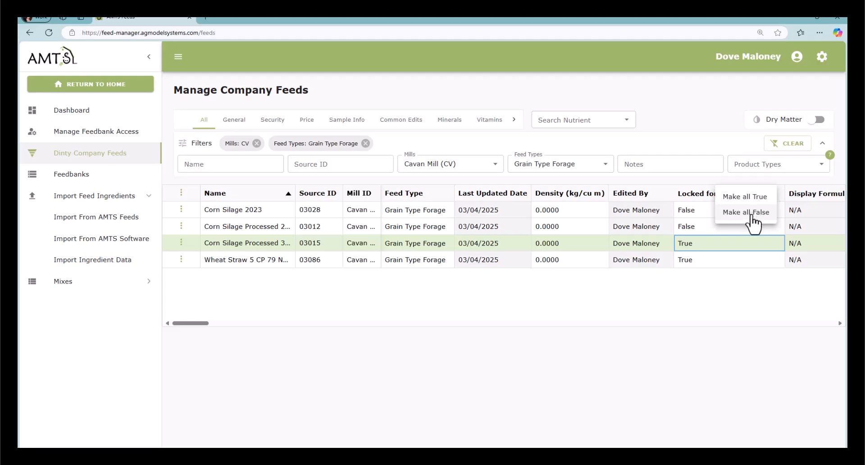
{"action": "left_click", "coordinate": [753, 213]}
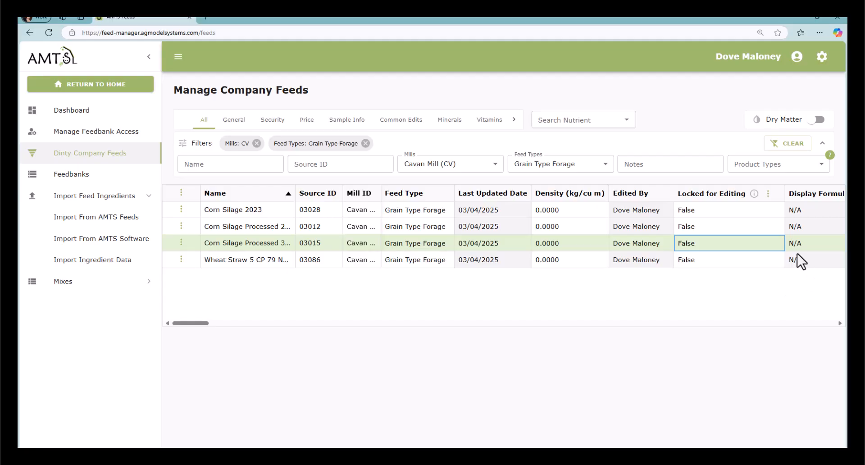
- Switch the filter to Hay Crop Forage and set Grass Silage's lock to False
{"action": "left_click", "coordinate": [603, 167]}
{"action": "left_click", "coordinate": [365, 143]}
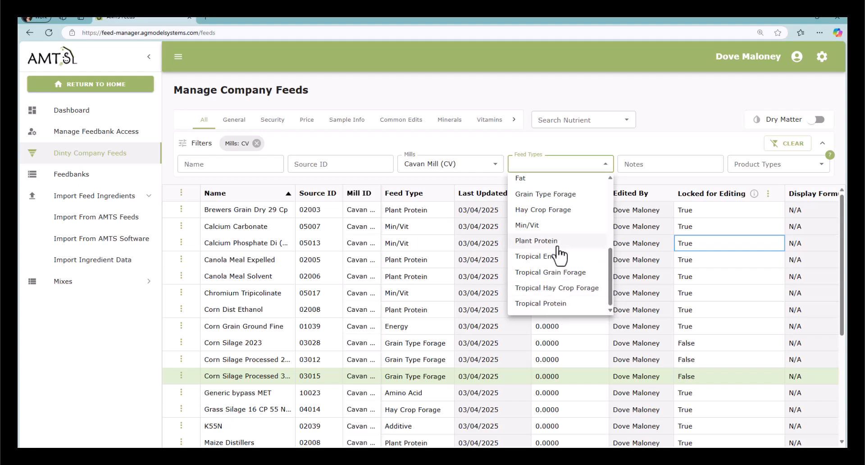
{"action": "left_click", "coordinate": [561, 208]}
{"action": "left_click", "coordinate": [712, 293]}
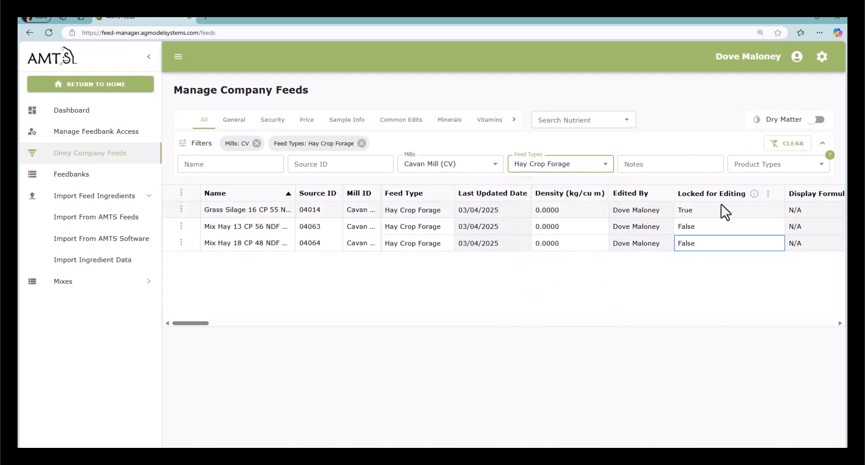
{"action": "double_click", "coordinate": [774, 209]}
{"action": "left_click", "coordinate": [711, 227]}
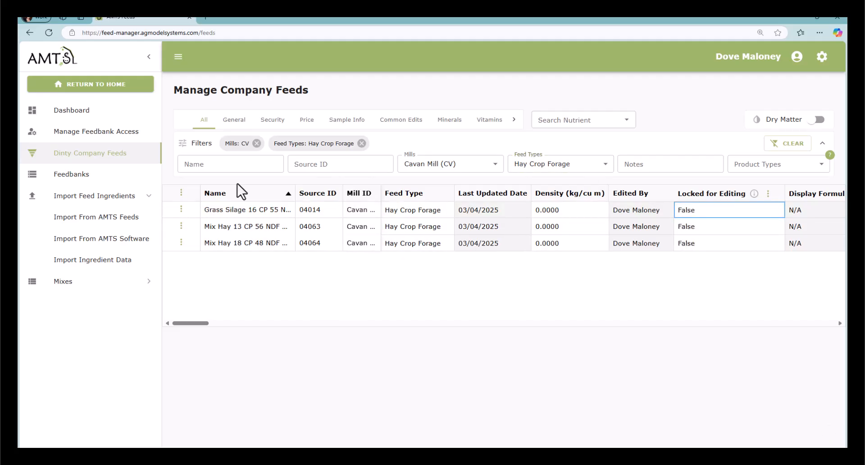
- Open the Feeds from Feeds Farm feedbank and scroll through its feeds table
{"action": "left_click", "coordinate": [85, 180]}
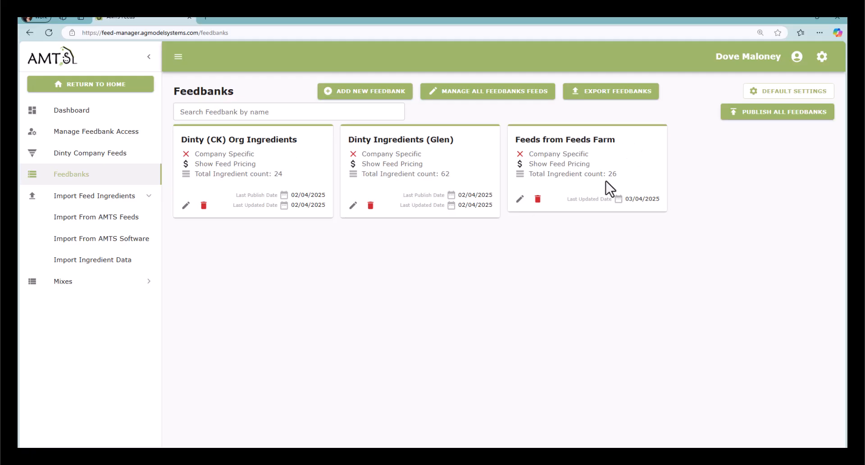
{"action": "left_click", "coordinate": [521, 199]}
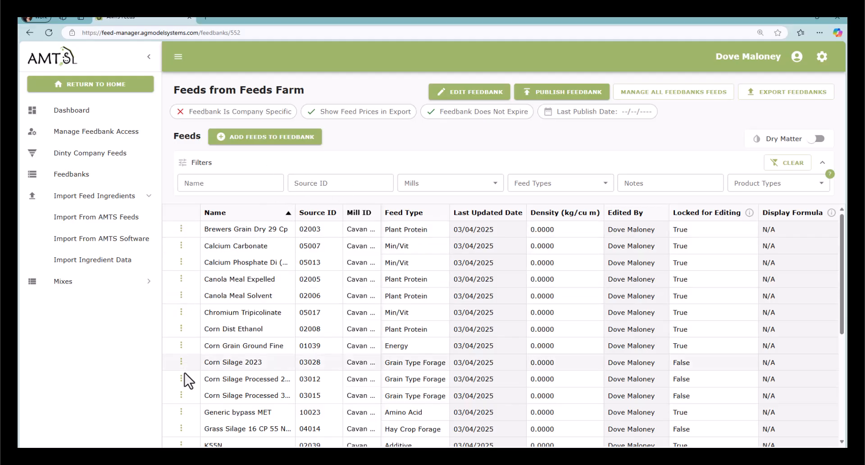
{"action": "left_click", "coordinate": [181, 229]}
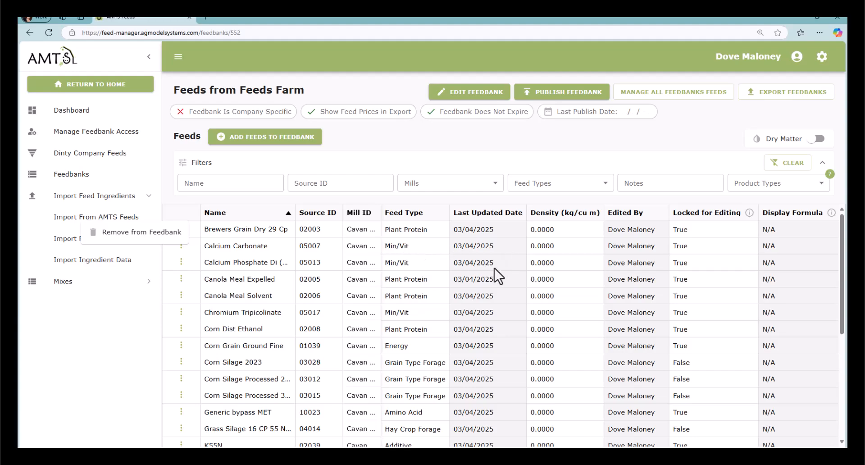
{"action": "left_click", "coordinate": [655, 141]}
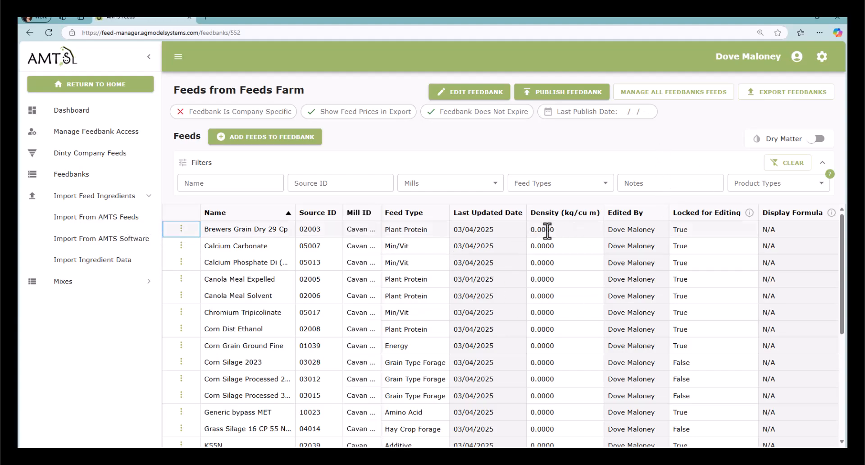
{"action": "scroll", "coordinate": [545, 267], "scroll_direction": "down", "scroll_amount": 2}
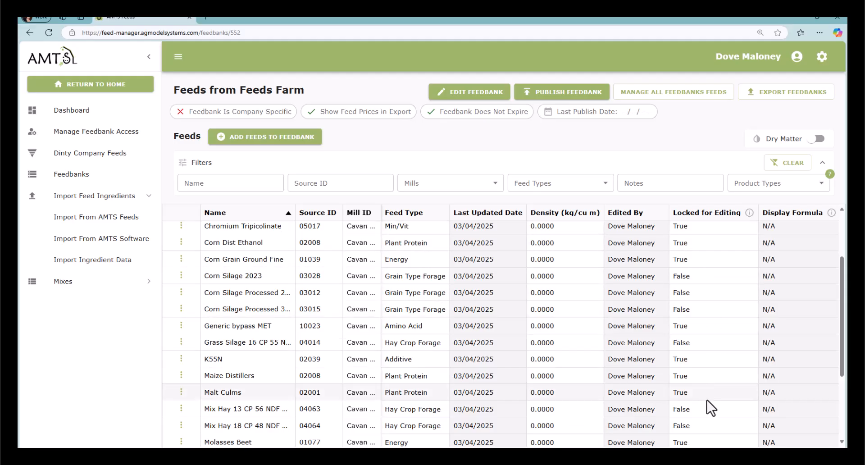
{"action": "scroll", "coordinate": [712, 432], "scroll_direction": "down", "scroll_amount": 1}
{"action": "scroll", "coordinate": [710, 439], "scroll_direction": "down", "scroll_amount": 5}
{"action": "scroll", "coordinate": [720, 324], "scroll_direction": "up", "scroll_amount": 10}
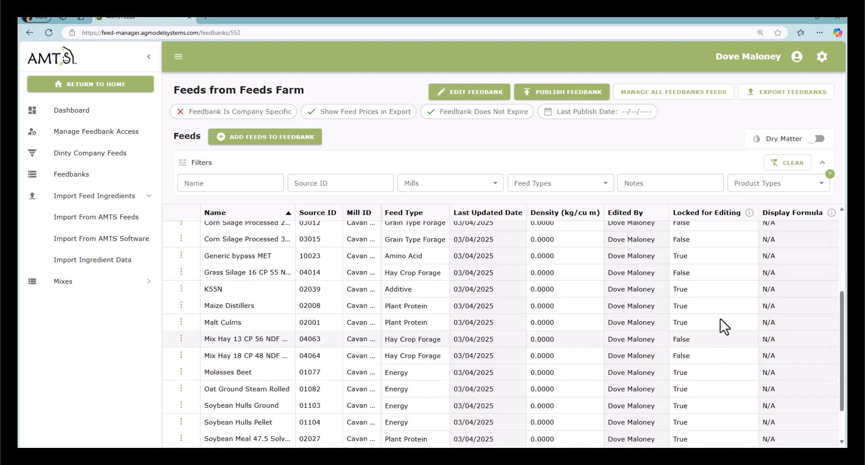
- Rename the feedbank Common Ingredients, link Munster, Leinster, Connacht and Ulster mills, save, and publish
{"action": "left_click", "coordinate": [464, 93]}
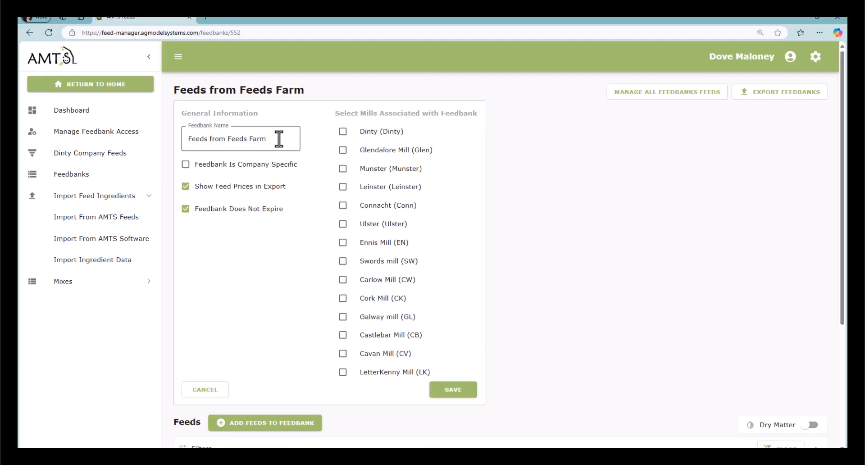
{"action": "left_click_drag", "start_coordinate": [279, 138], "coordinate": [184, 139]}
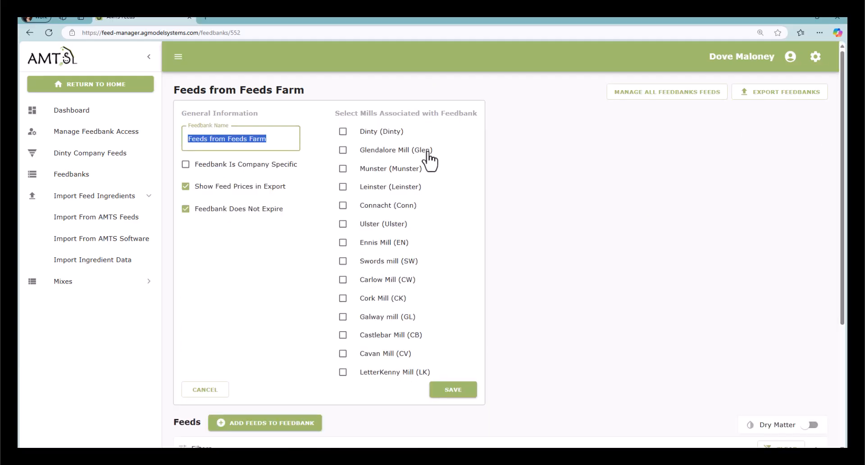
{"action": "type", "text": "Common Ingredients"}
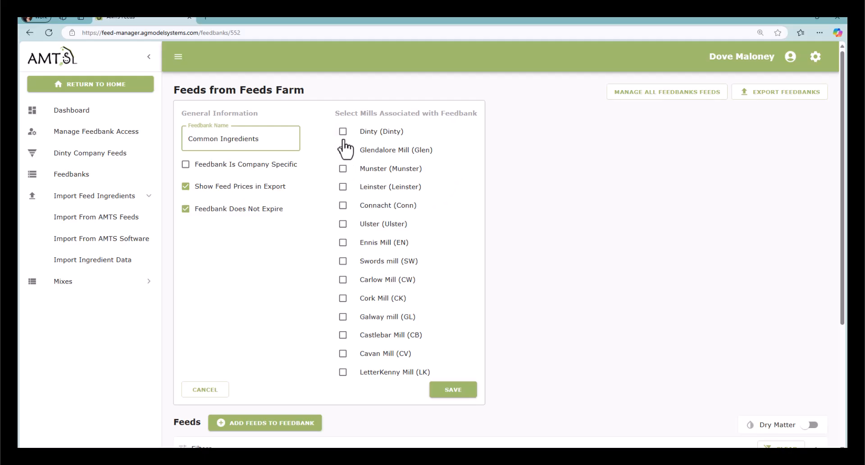
{"action": "left_click", "coordinate": [343, 168]}
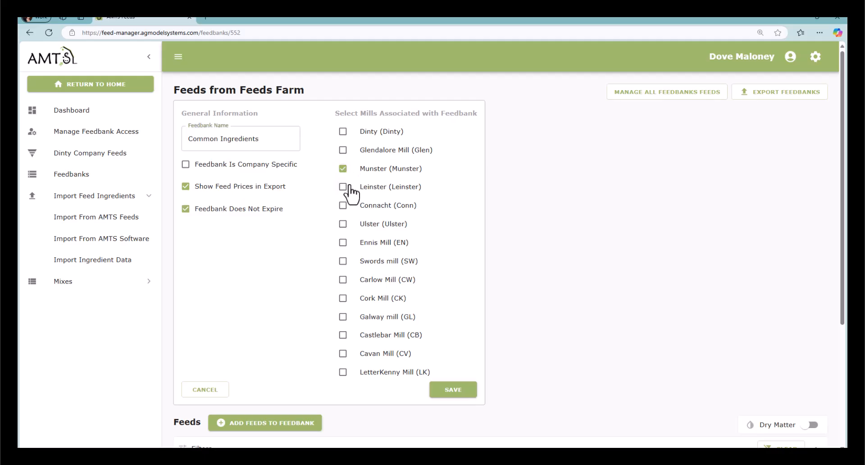
{"action": "left_click", "coordinate": [343, 186]}
{"action": "left_click", "coordinate": [343, 205]}
{"action": "left_click", "coordinate": [342, 223]}
{"action": "left_click", "coordinate": [454, 390]}
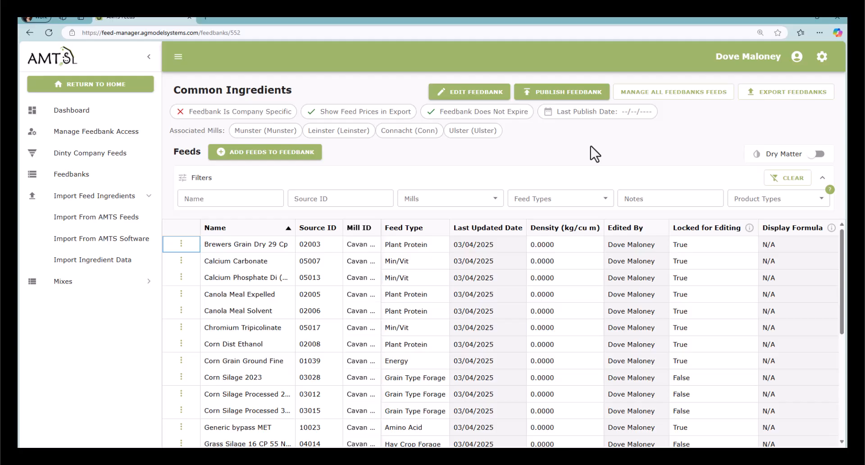
{"action": "left_click", "coordinate": [563, 89]}
- On Manage Feedbank Access, review Munster mill's internal users
{"action": "left_click", "coordinate": [89, 135]}
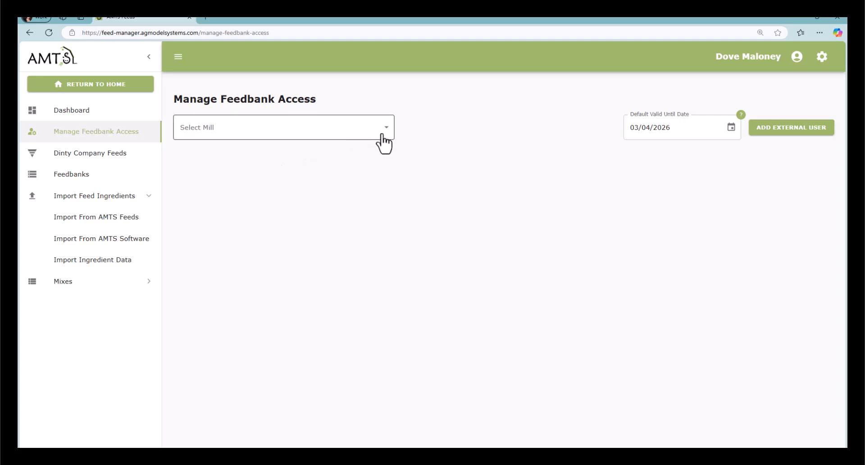
{"action": "left_click", "coordinate": [387, 127]}
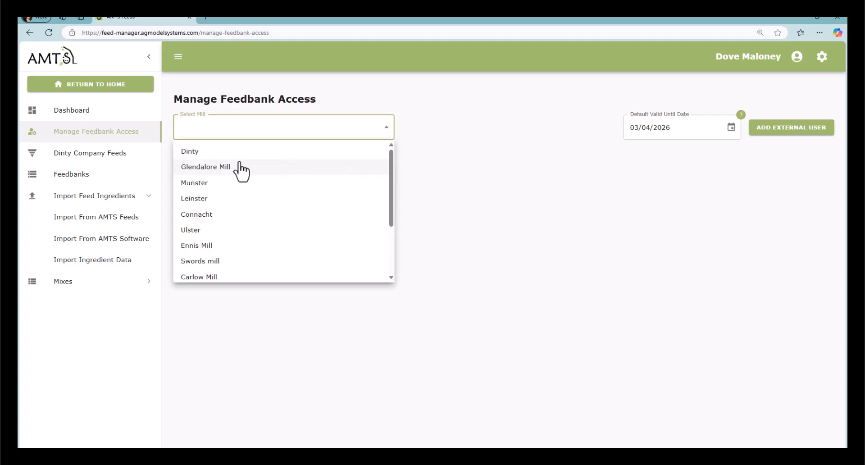
{"action": "left_click", "coordinate": [221, 184]}
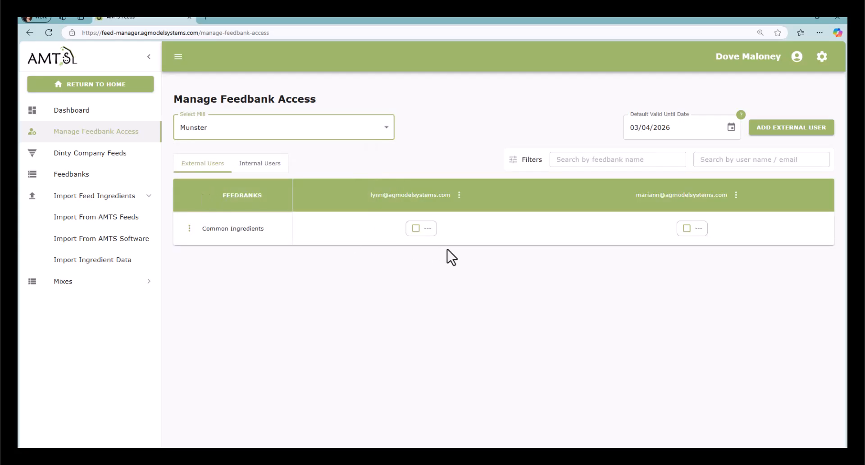
{"action": "left_click", "coordinate": [264, 166]}
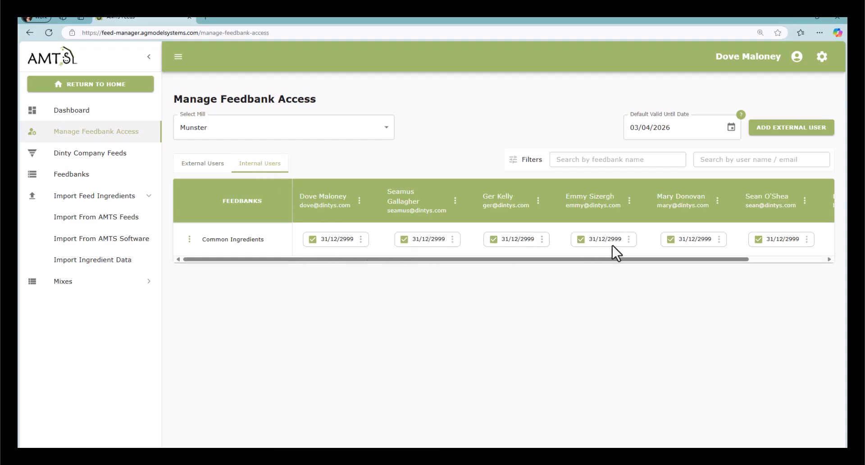
{"action": "left_click_drag", "start_coordinate": [665, 262], "coordinate": [785, 262]}
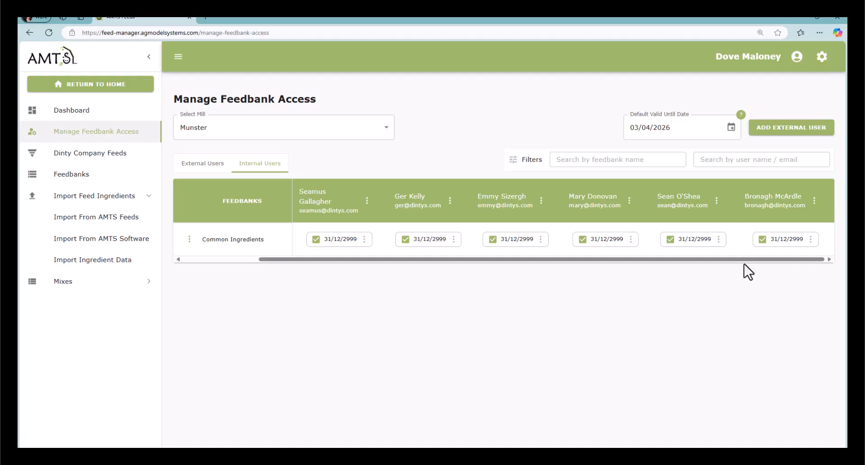
{"action": "left_click_drag", "start_coordinate": [519, 261], "coordinate": [353, 266]}
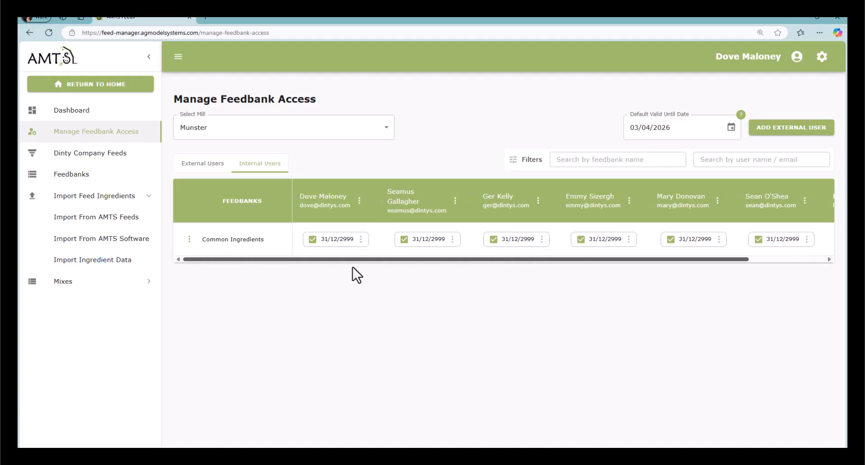
- Switch to Leinster mill and show its external users
{"action": "left_click", "coordinate": [280, 135]}
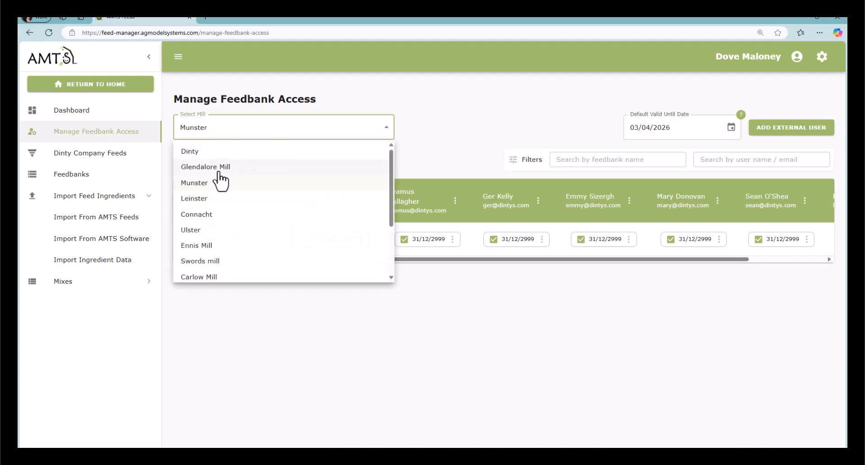
{"action": "left_click", "coordinate": [244, 200]}
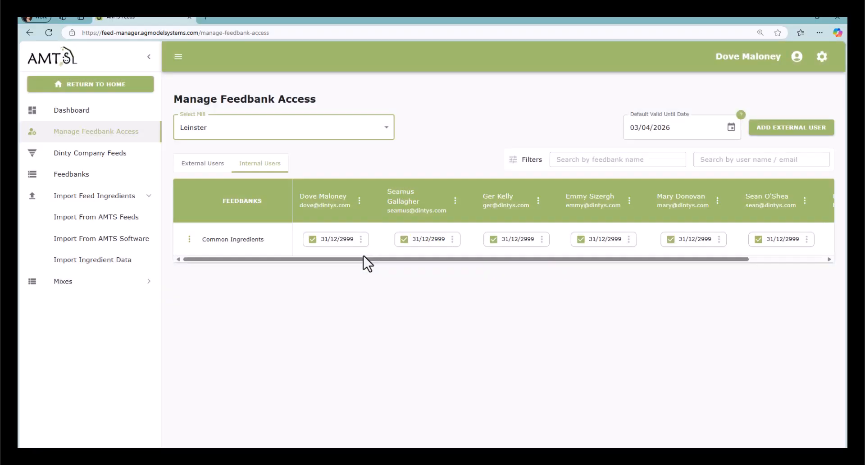
{"action": "left_click", "coordinate": [207, 165]}
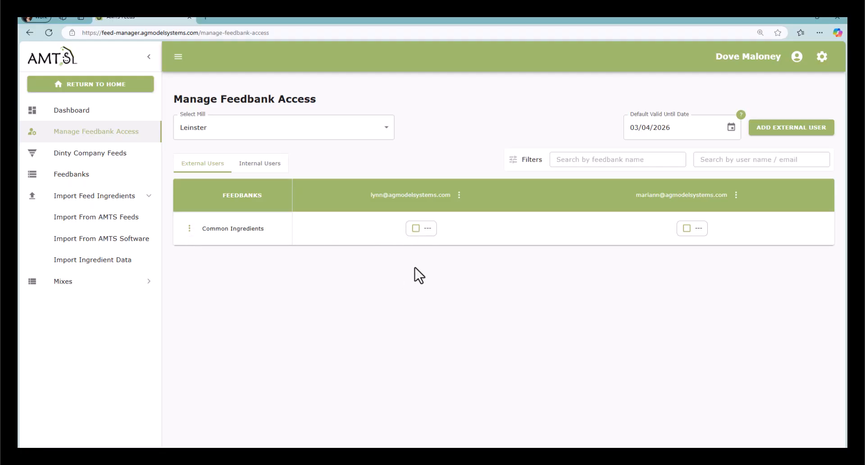
- Give the first Leinster external user Common Ingredients access, cancel Add External User, then view internal users
{"action": "left_click", "coordinate": [415, 228]}
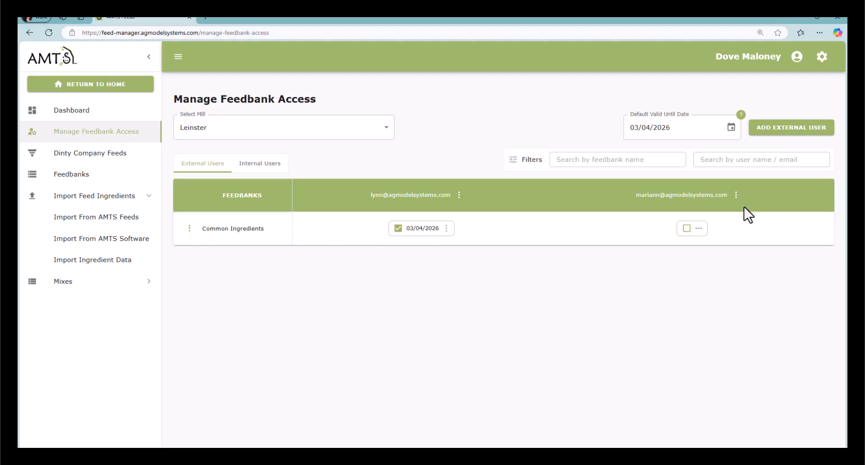
{"action": "left_click", "coordinate": [788, 129]}
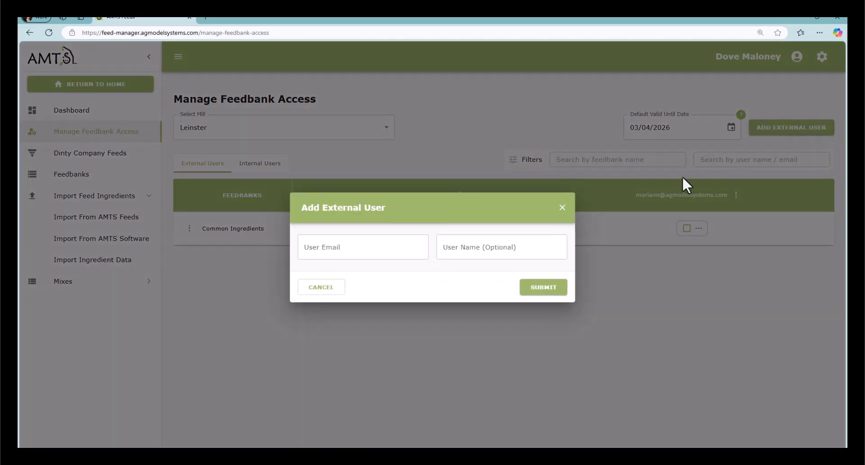
{"action": "left_click", "coordinate": [334, 252]}
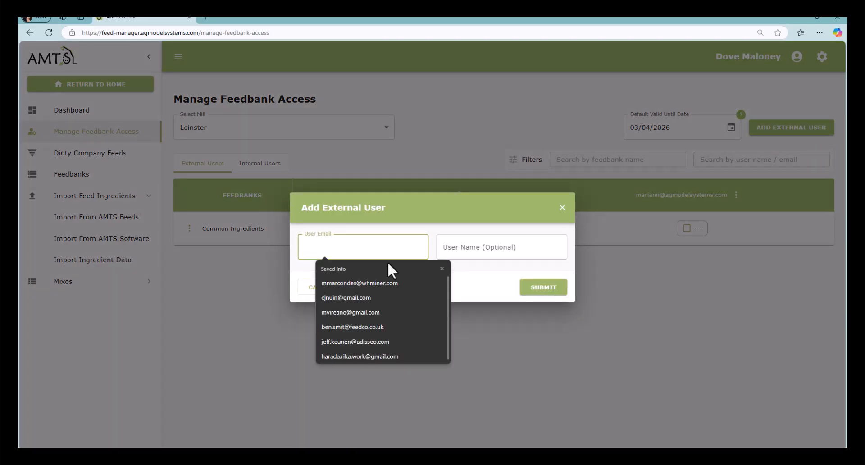
{"action": "left_click", "coordinate": [498, 288]}
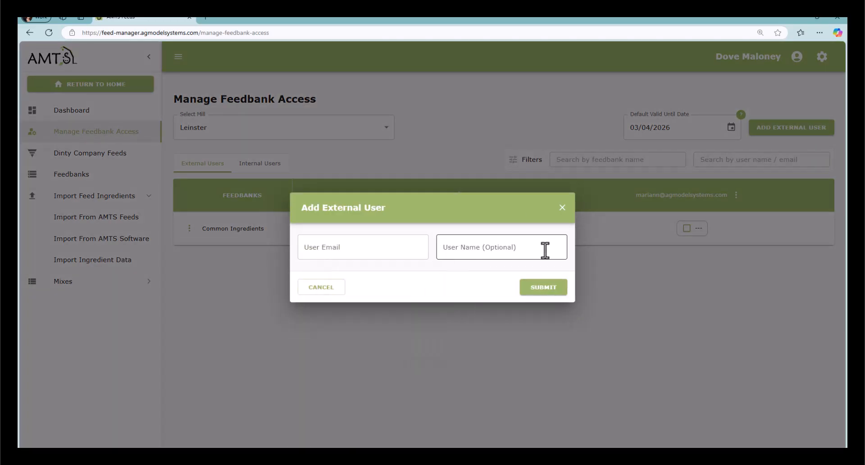
{"action": "left_click", "coordinate": [562, 208]}
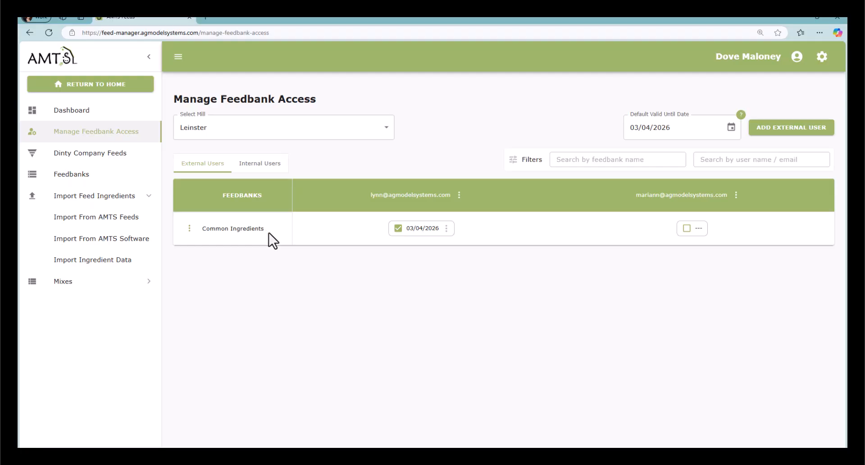
{"action": "left_click", "coordinate": [261, 165]}
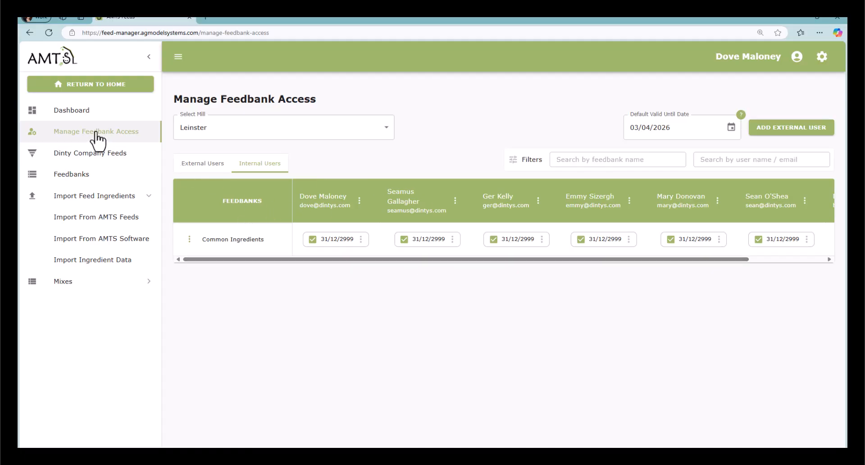
- Export the Common Ingredients feedbank as a Pro/Nutrition download file
{"action": "left_click", "coordinate": [95, 178]}
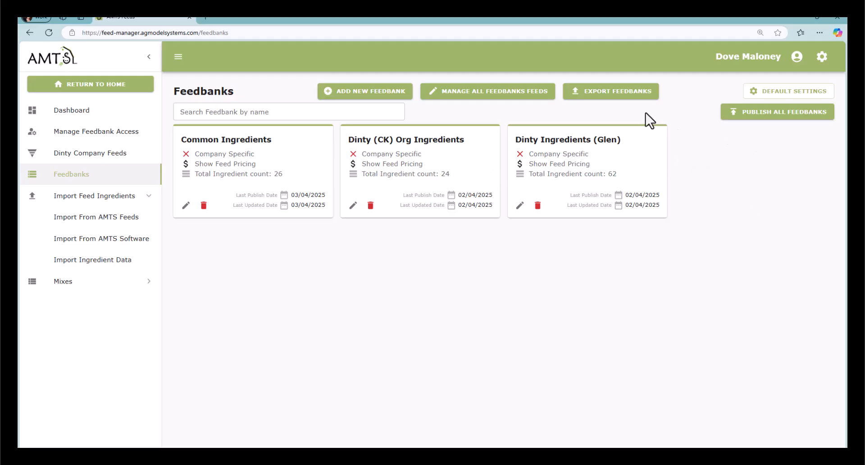
{"action": "left_click", "coordinate": [616, 94]}
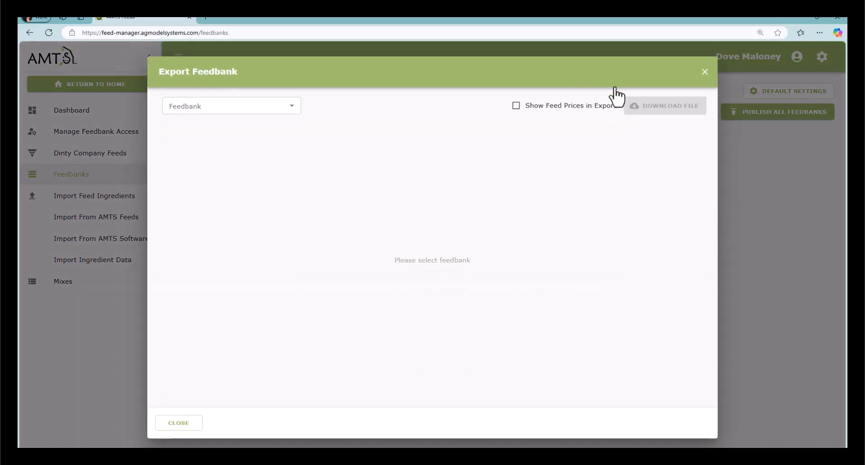
{"action": "left_click", "coordinate": [285, 107]}
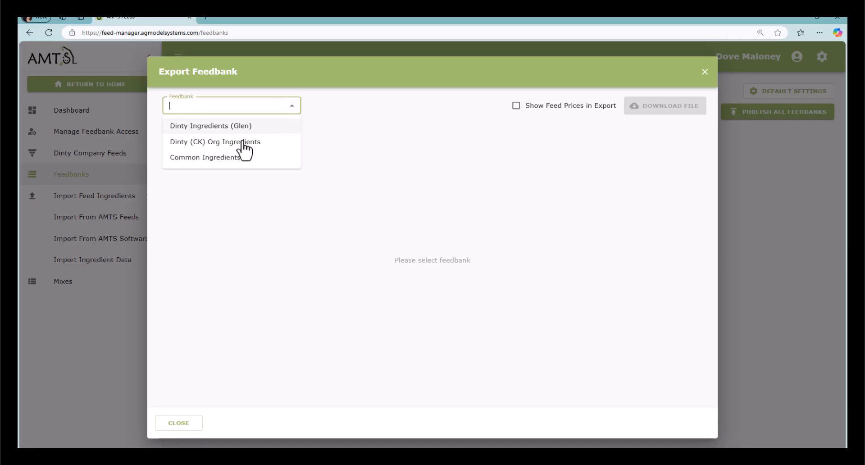
{"action": "left_click", "coordinate": [228, 158]}
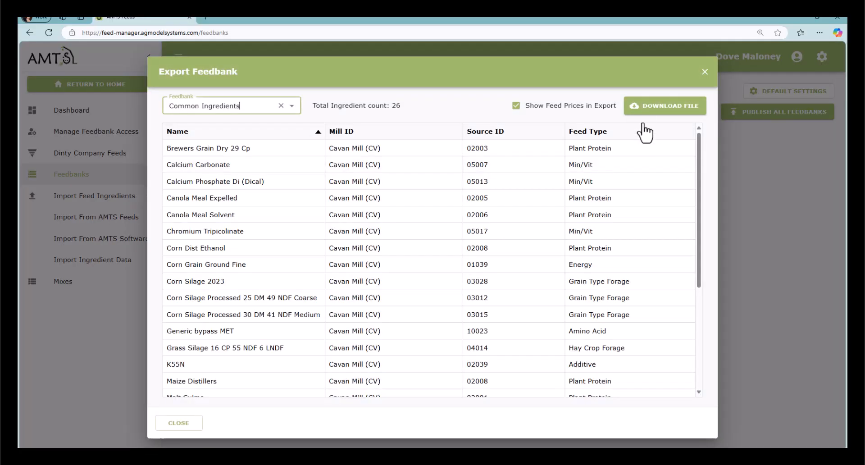
{"action": "left_click", "coordinate": [661, 110]}
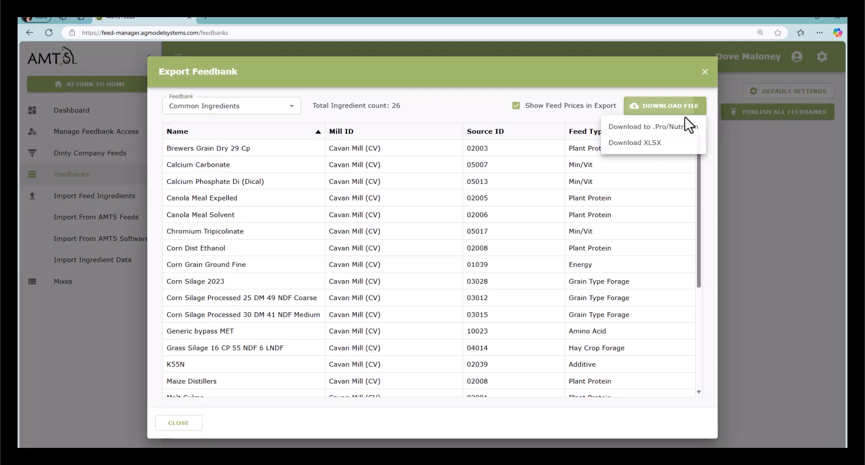
{"action": "left_click", "coordinate": [656, 131]}
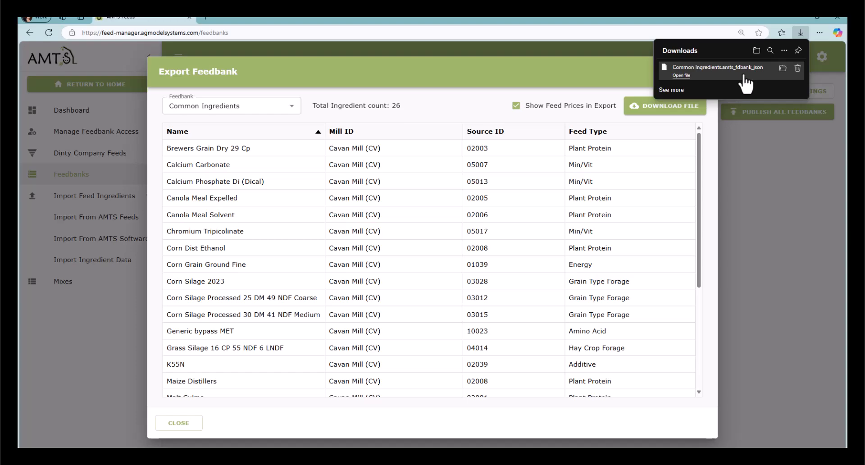
{"action": "left_click", "coordinate": [813, 206]}
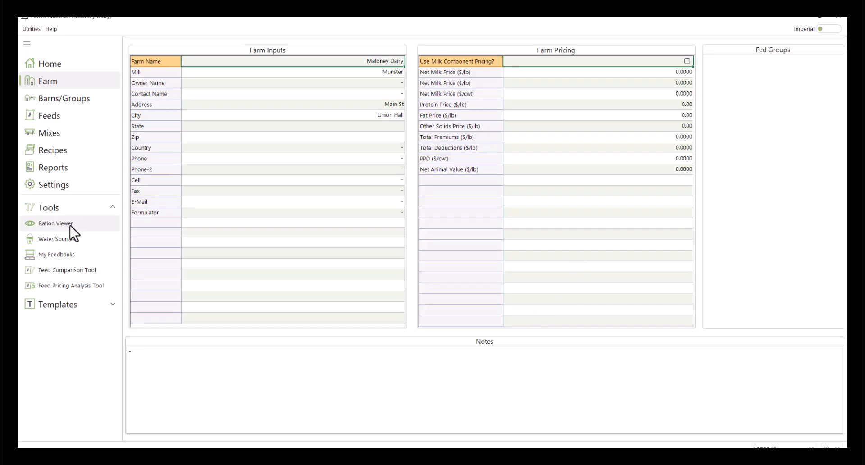
- Download the Common Ingredients feedbank into My Feedbanks and go to the farm's Feeds page
{"action": "left_click", "coordinate": [70, 255]}
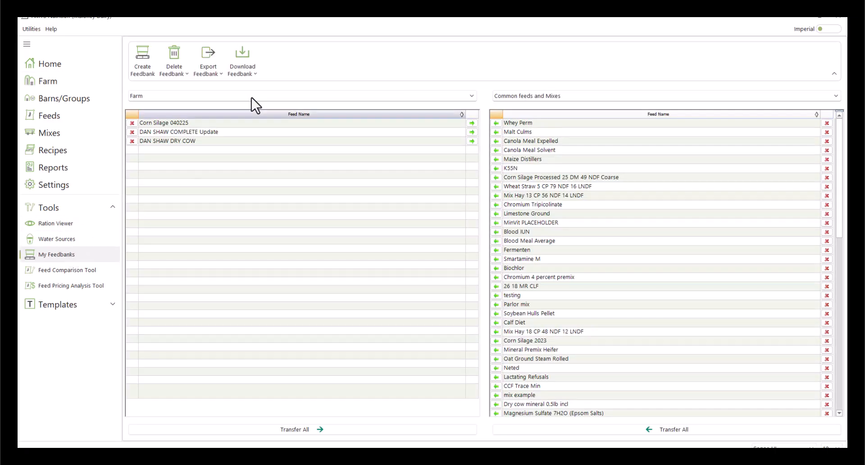
{"action": "left_click", "coordinate": [254, 74]}
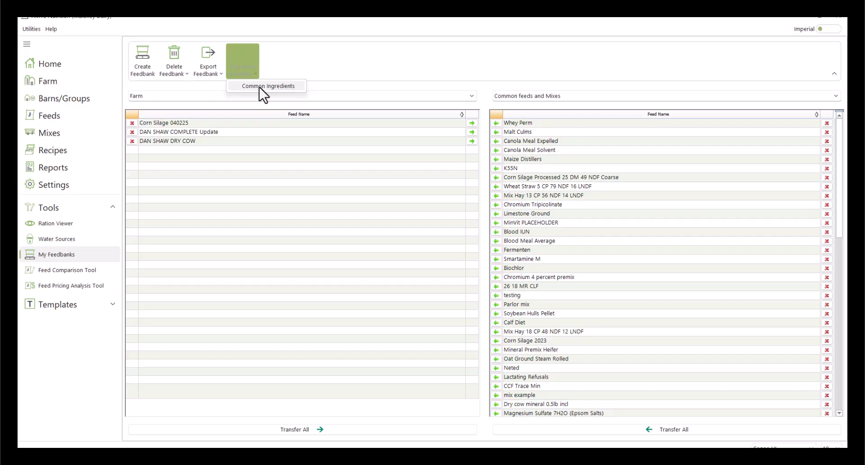
{"action": "left_click", "coordinate": [262, 86]}
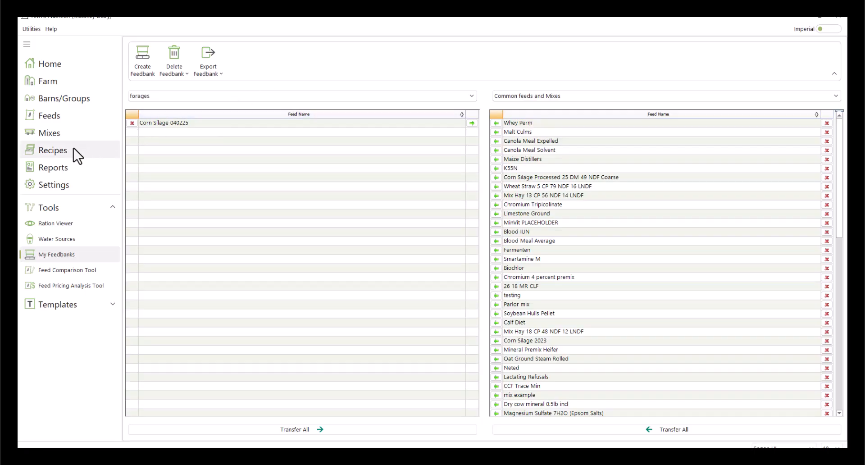
{"action": "left_click", "coordinate": [63, 116]}
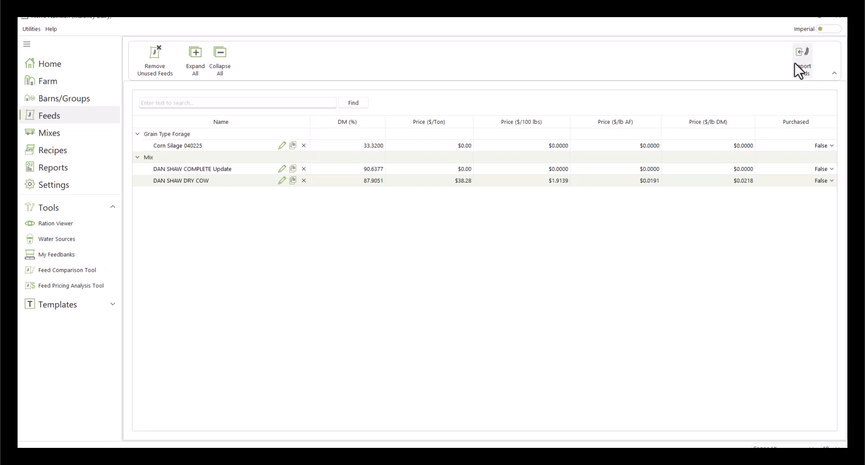
- Import Corn Grain Ground Fine (Energy) and Corn Silage 2023 (Grain Type Forage) from Common Feeds
{"action": "left_click", "coordinate": [796, 63]}
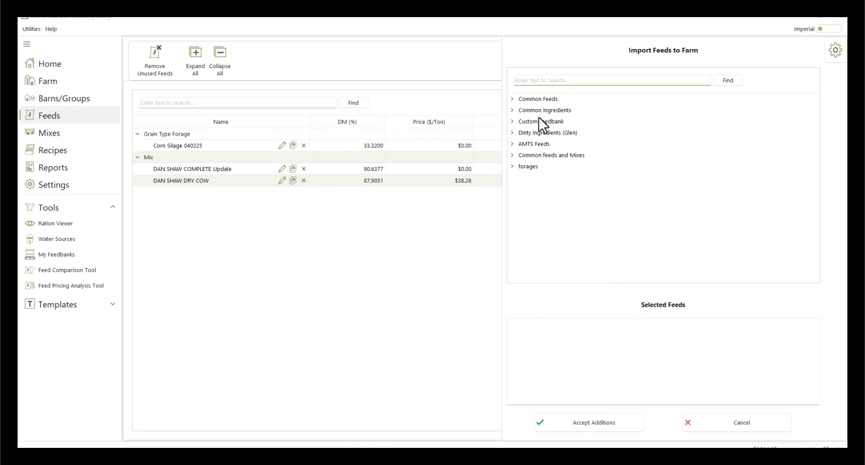
{"action": "left_click", "coordinate": [511, 99]}
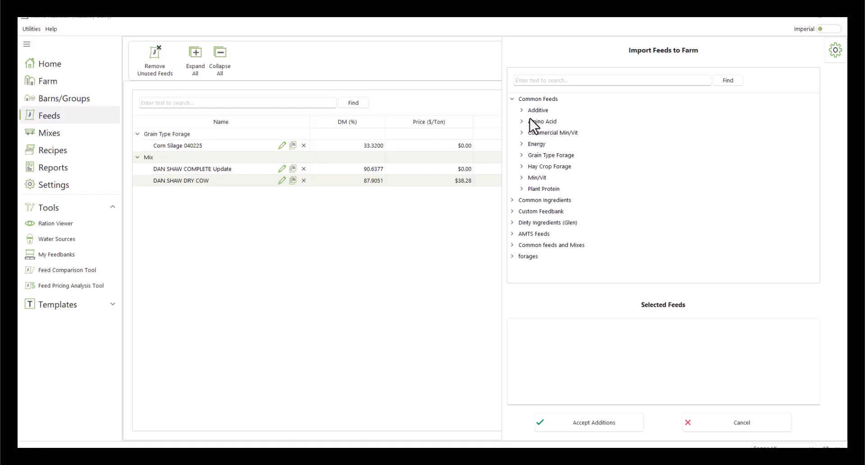
{"action": "left_click", "coordinate": [522, 111]}
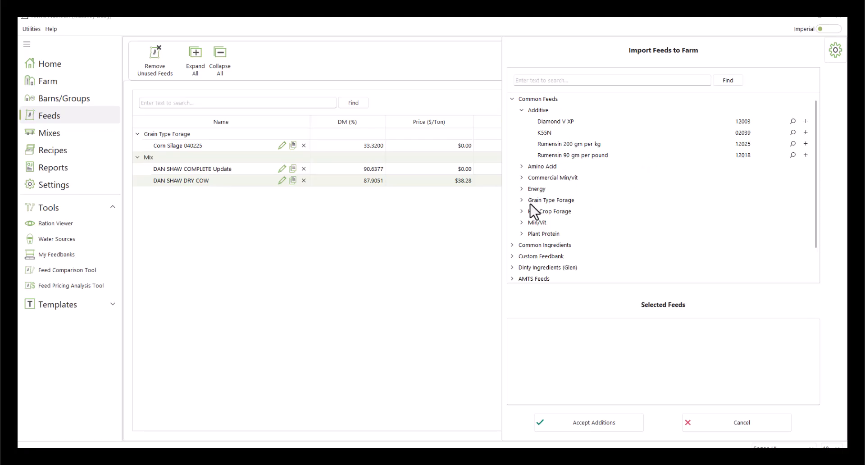
{"action": "left_click", "coordinate": [521, 190]}
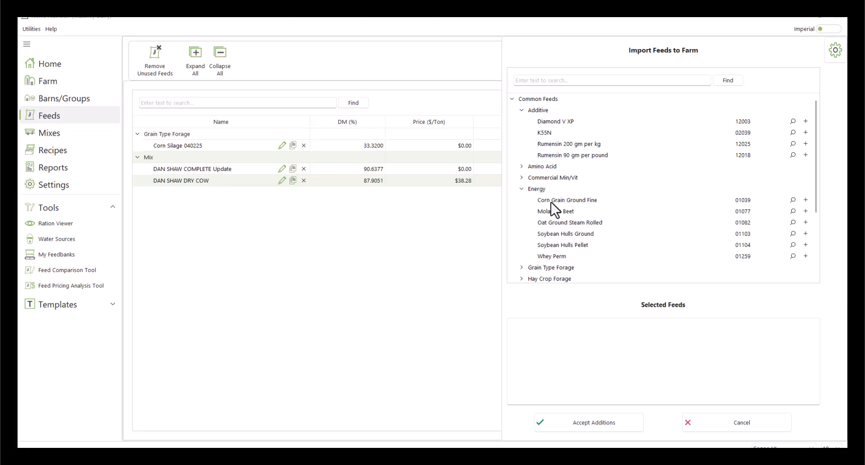
{"action": "double_click", "coordinate": [551, 202]}
{"action": "scroll", "coordinate": [533, 263], "scroll_direction": "down", "scroll_amount": 1}
{"action": "left_click", "coordinate": [521, 234]}
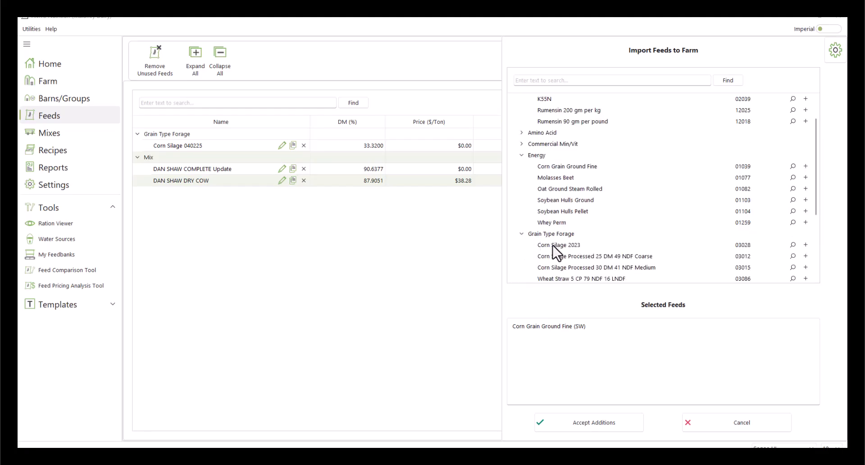
{"action": "double_click", "coordinate": [554, 246]}
{"action": "left_click", "coordinate": [586, 423]}
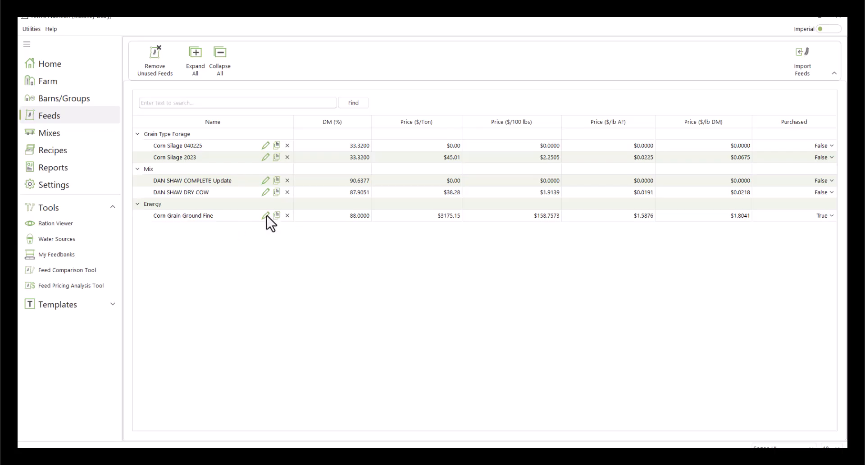
{"action": "left_click", "coordinate": [265, 216]}
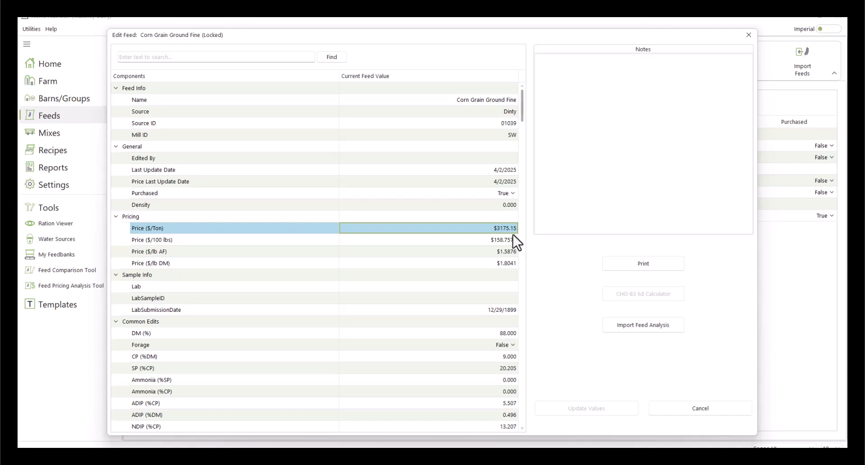
{"action": "key", "text": "Escape"}
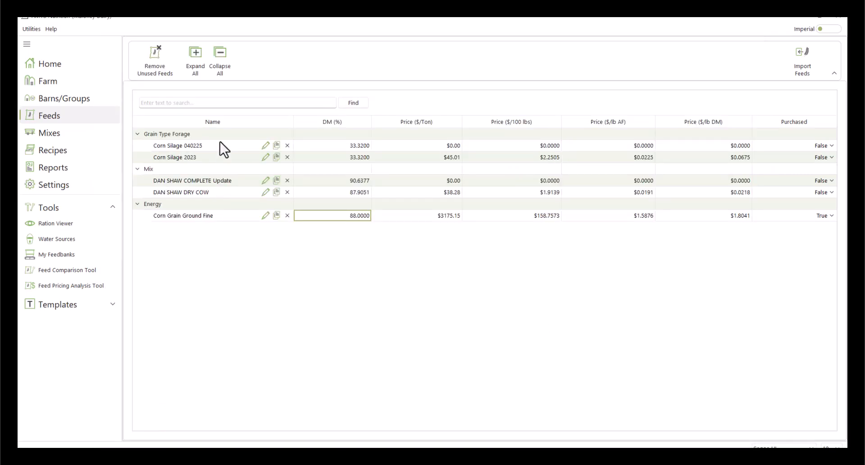
{"action": "left_click", "coordinate": [265, 146]}
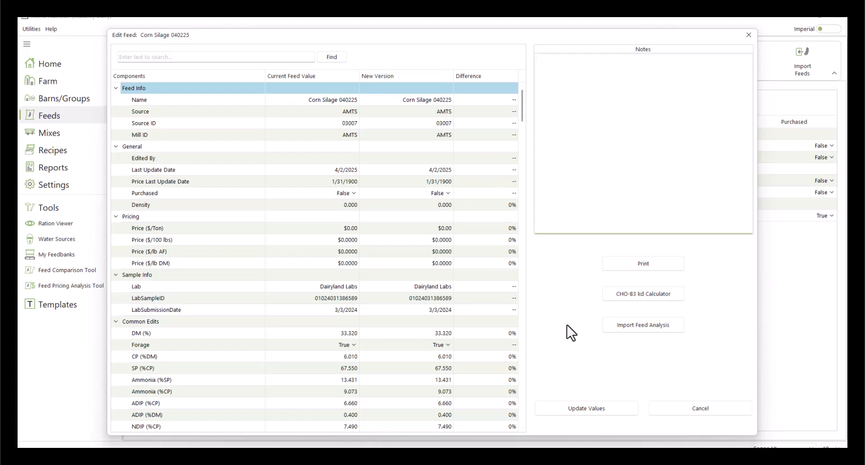
{"action": "left_click", "coordinate": [748, 35]}
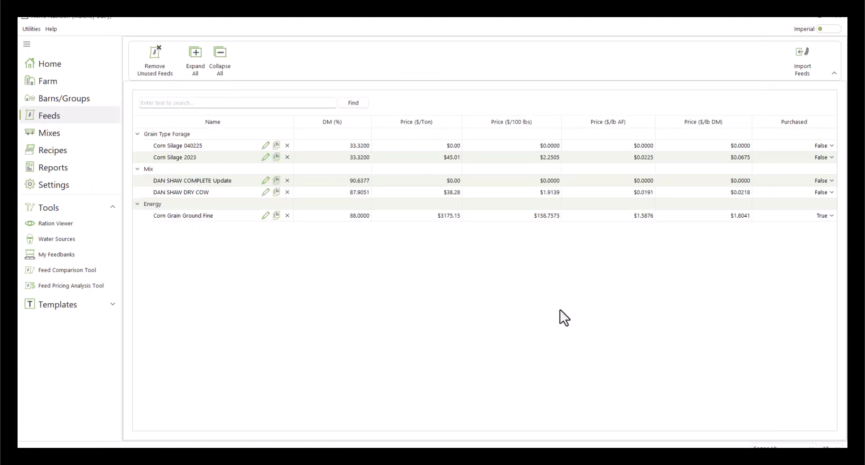